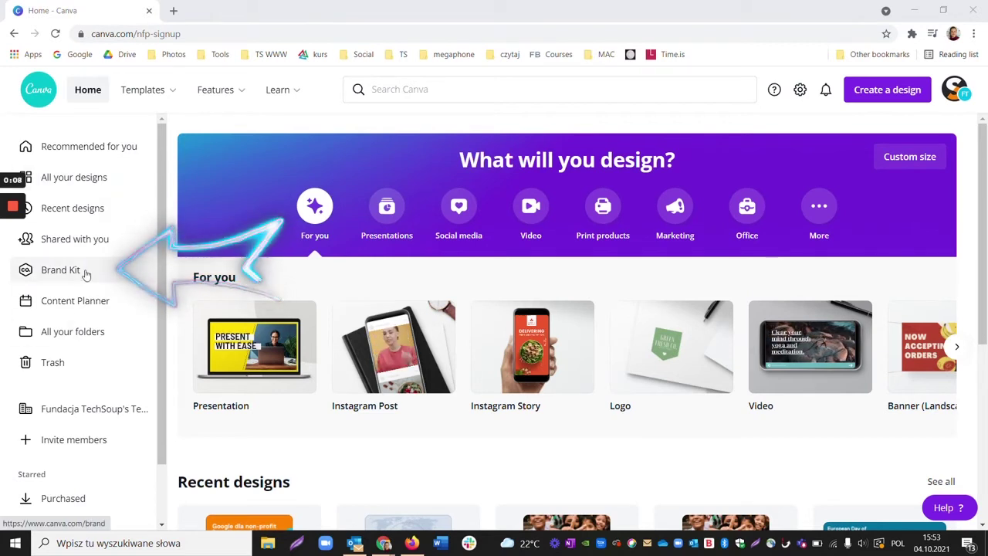
Open the team's Brand Kit from the home page's left sidebar
{"action": "left_click", "coordinate": [98, 270]}
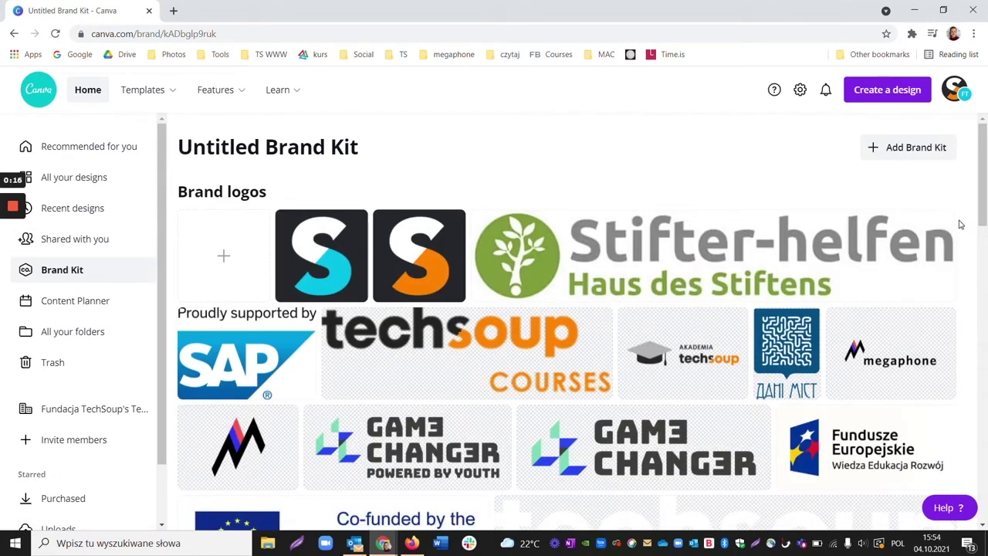
{"action": "scroll", "coordinate": [961, 219], "scroll_direction": "down", "scroll_amount": 4}
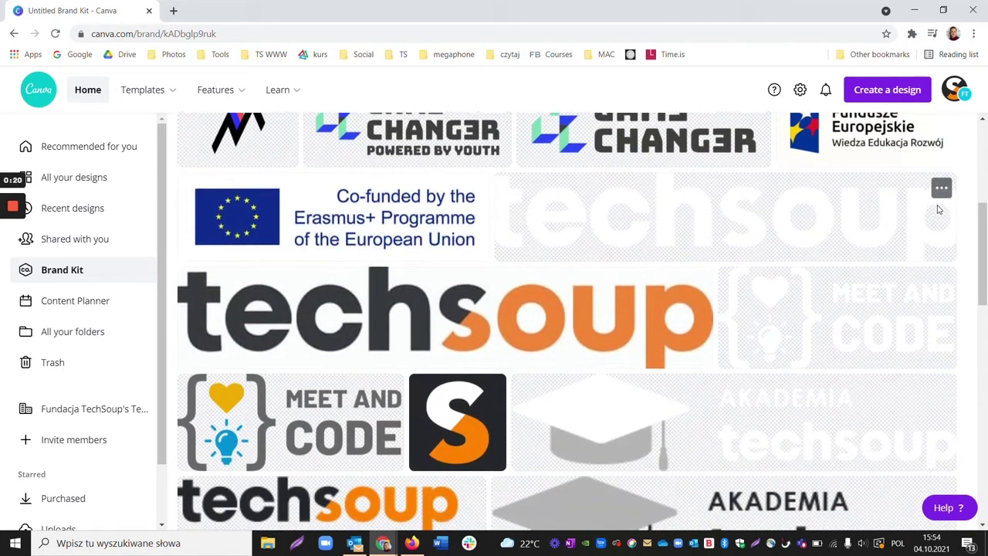
{"action": "scroll", "coordinate": [939, 209], "scroll_direction": "down", "scroll_amount": 2}
{"action": "scroll", "coordinate": [949, 230], "scroll_direction": "down", "scroll_amount": 7}
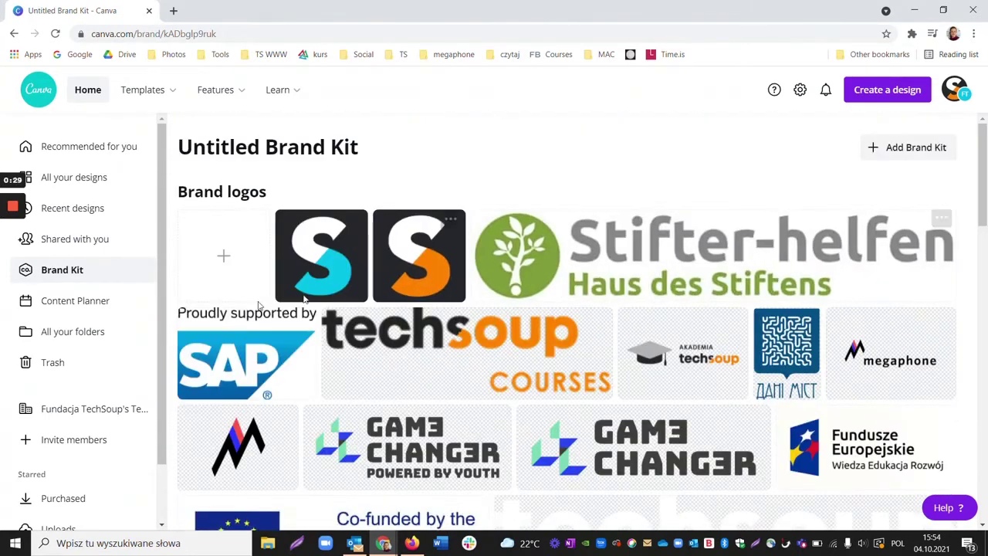
{"action": "left_click", "coordinate": [224, 259]}
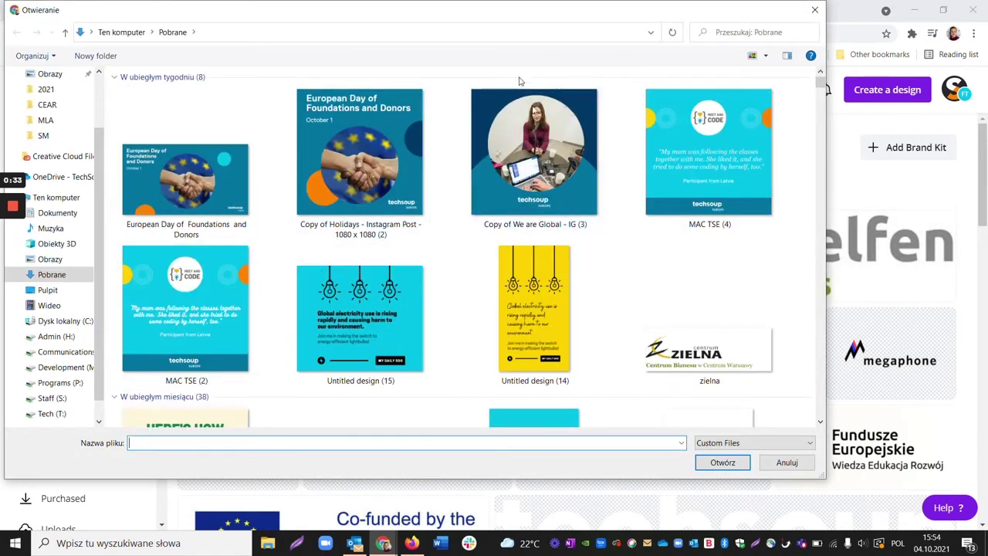
{"action": "left_click", "coordinate": [817, 13]}
{"action": "scroll", "coordinate": [527, 301], "scroll_direction": "down", "scroll_amount": 10}
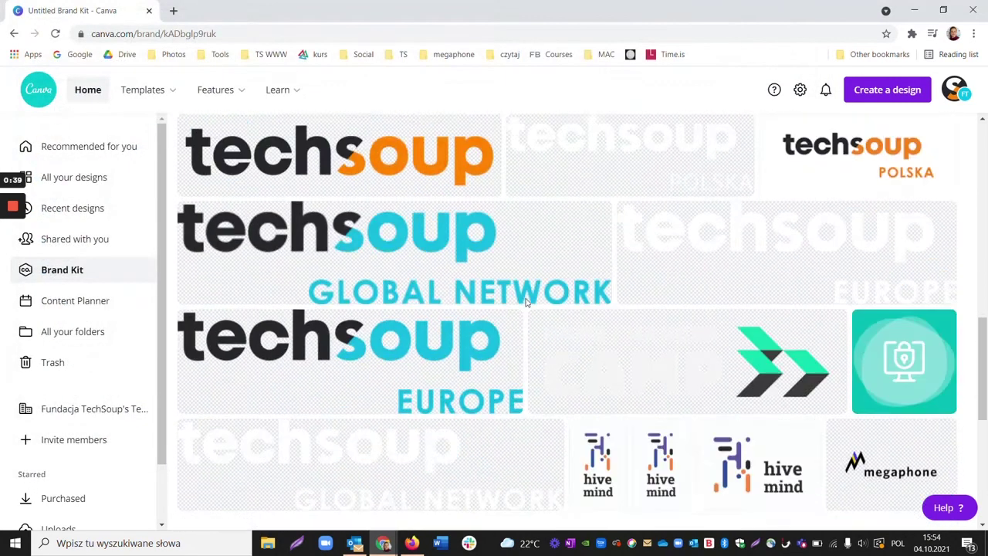
{"action": "scroll", "coordinate": [528, 301], "scroll_direction": "down", "scroll_amount": 3}
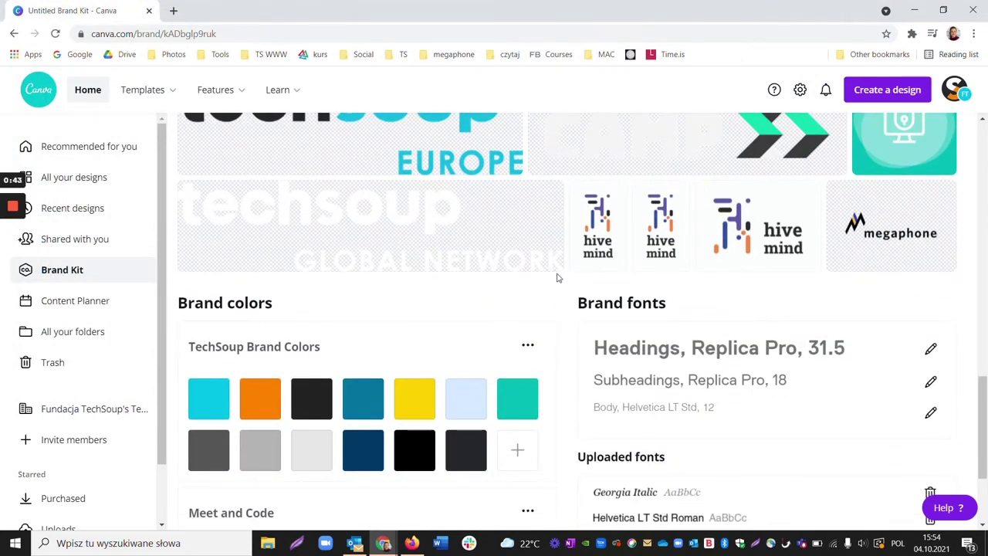
{"action": "scroll", "coordinate": [534, 311], "scroll_direction": "down", "scroll_amount": 1}
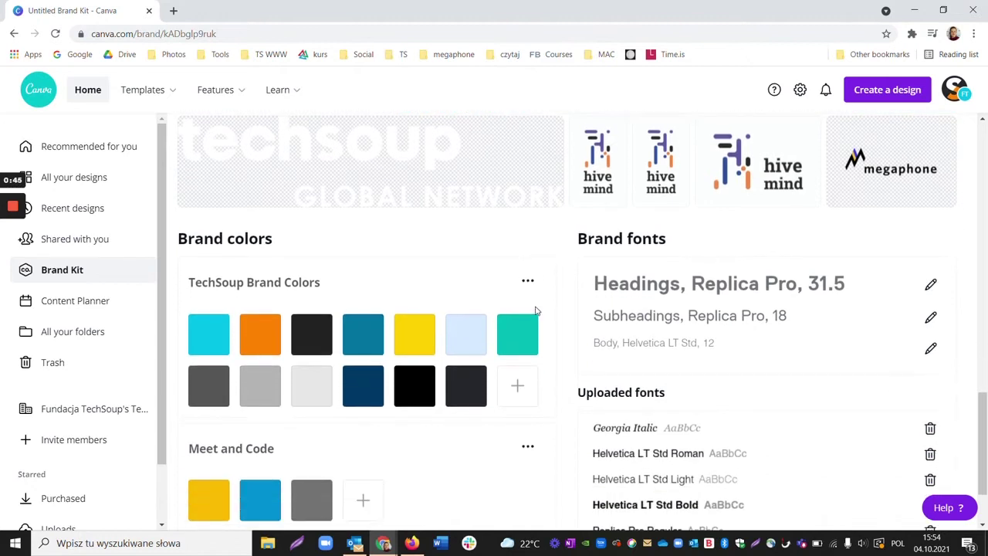
{"action": "scroll", "coordinate": [537, 311], "scroll_direction": "down", "scroll_amount": 2}
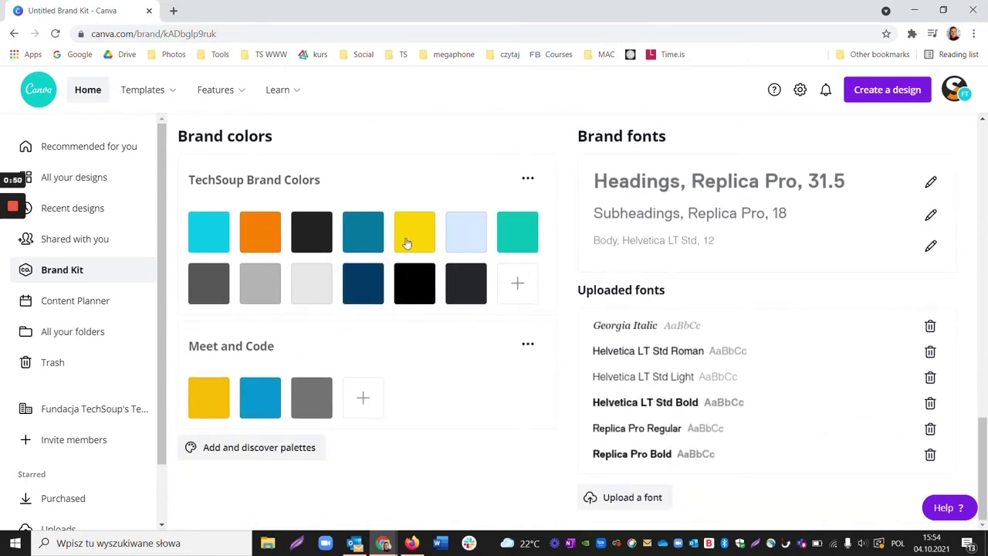
{"action": "mouse_move", "coordinate": [329, 253]}
{"action": "left_click", "coordinate": [324, 176]}
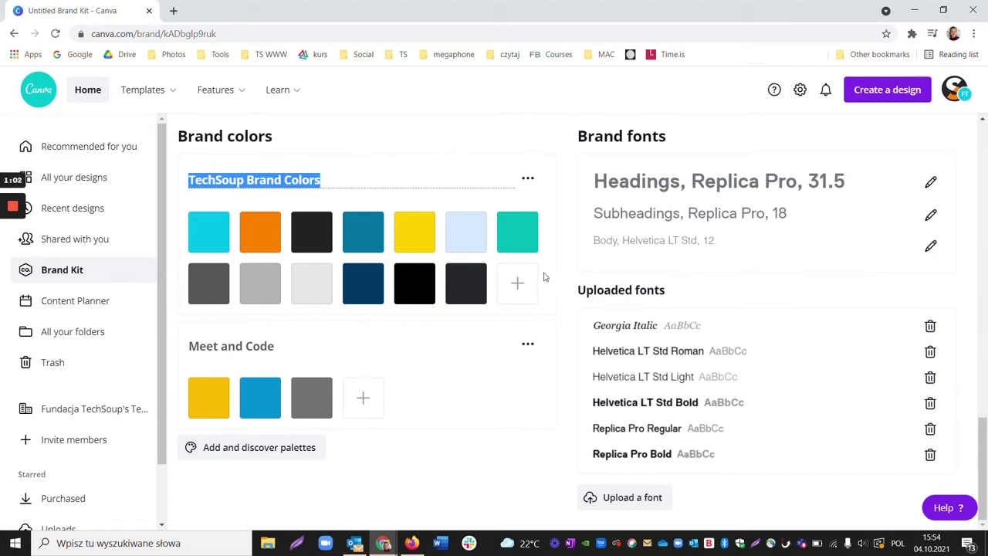
{"action": "left_click", "coordinate": [519, 284]}
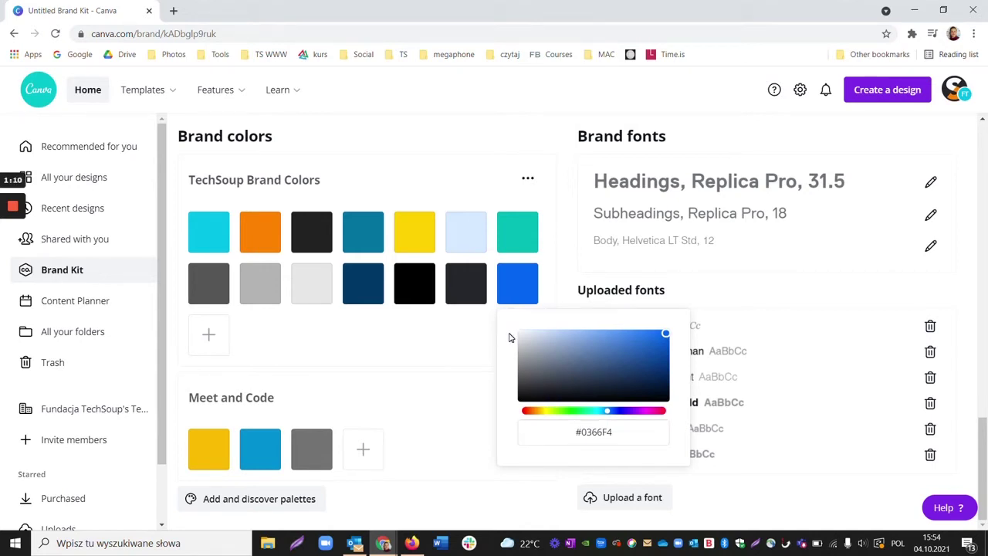
{"action": "left_click_drag", "start_coordinate": [576, 409], "coordinate": [540, 414]}
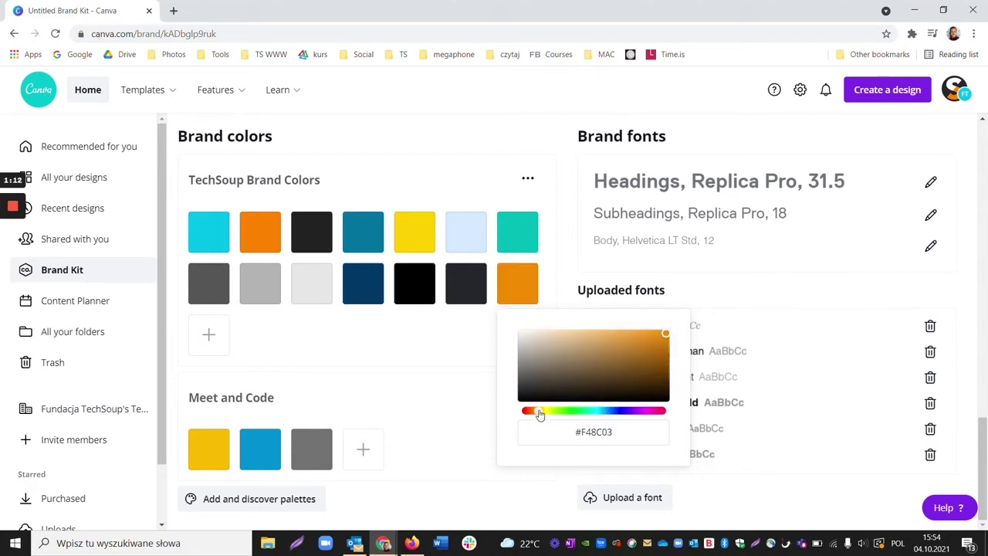
{"action": "left_click", "coordinate": [546, 277]}
{"action": "mouse_move", "coordinate": [542, 272]}
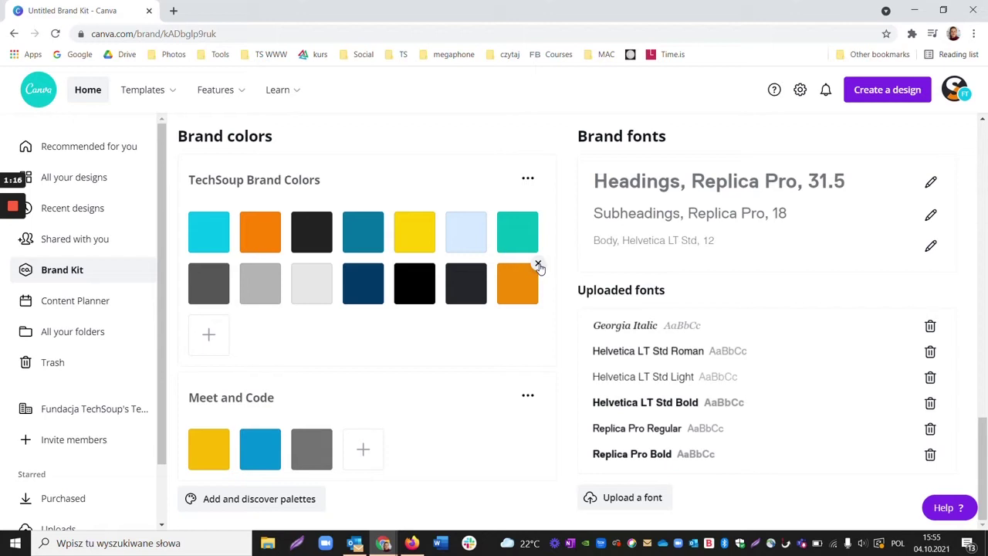
{"action": "left_click", "coordinate": [538, 265]}
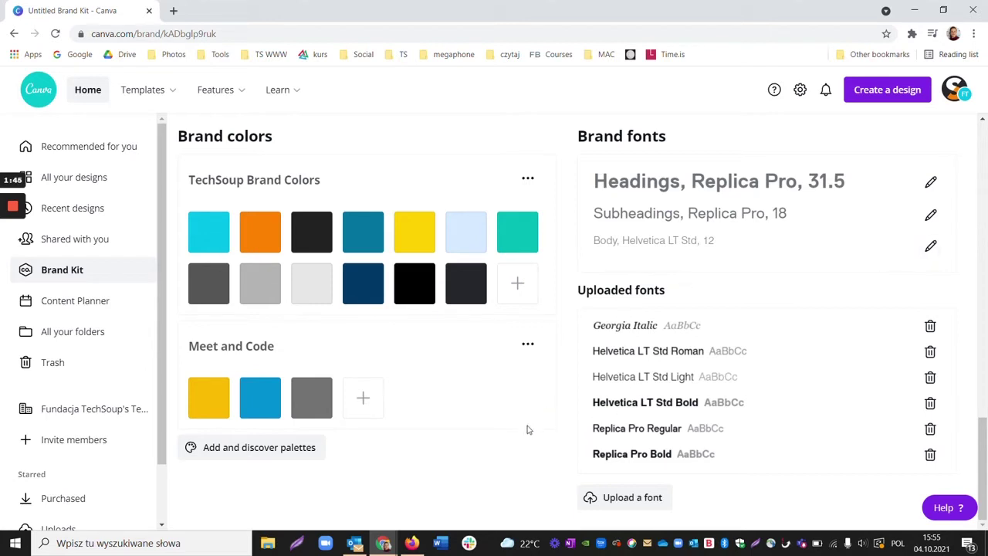
Abandon the brand font upload and bring up the Create a design menu
{"action": "left_click", "coordinate": [633, 500]}
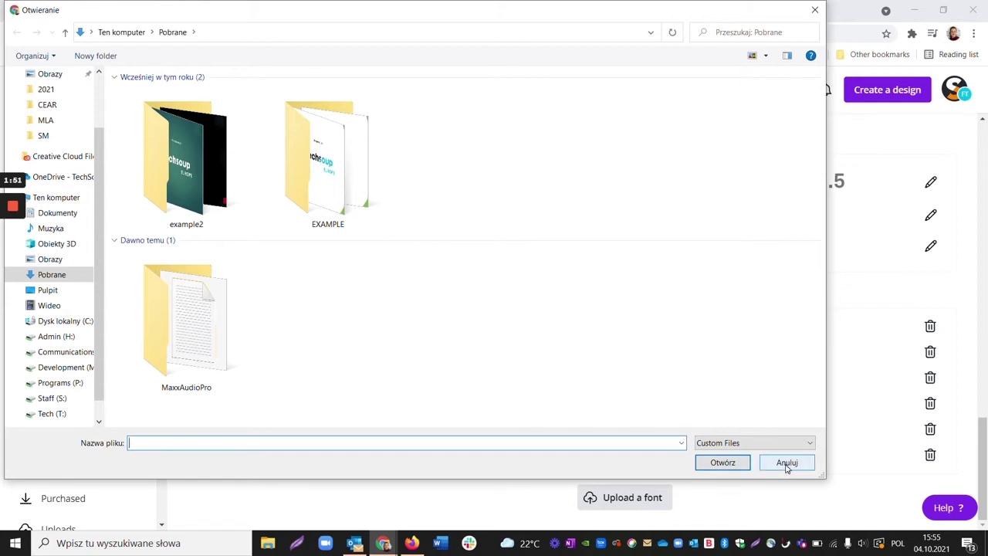
{"action": "left_click", "coordinate": [787, 463]}
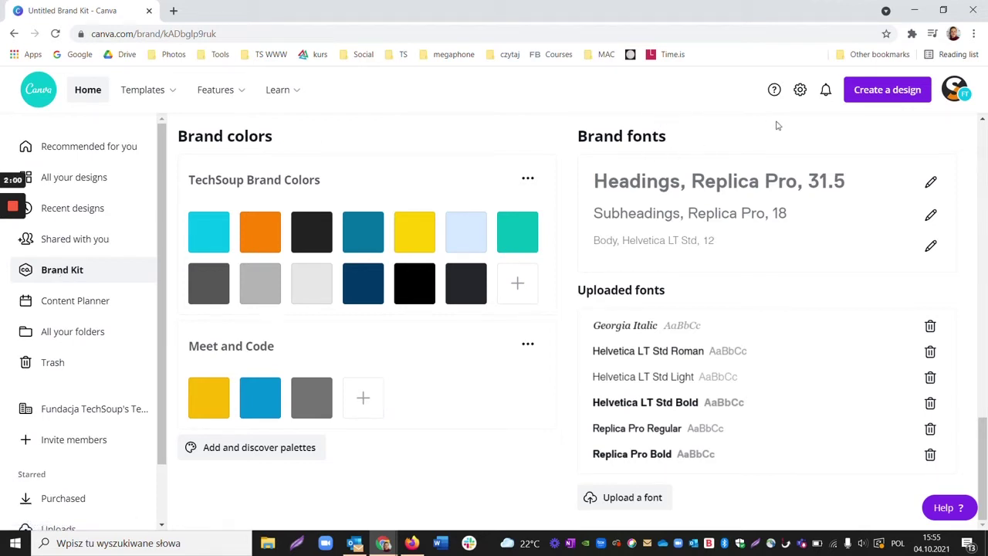
{"action": "left_click", "coordinate": [863, 92]}
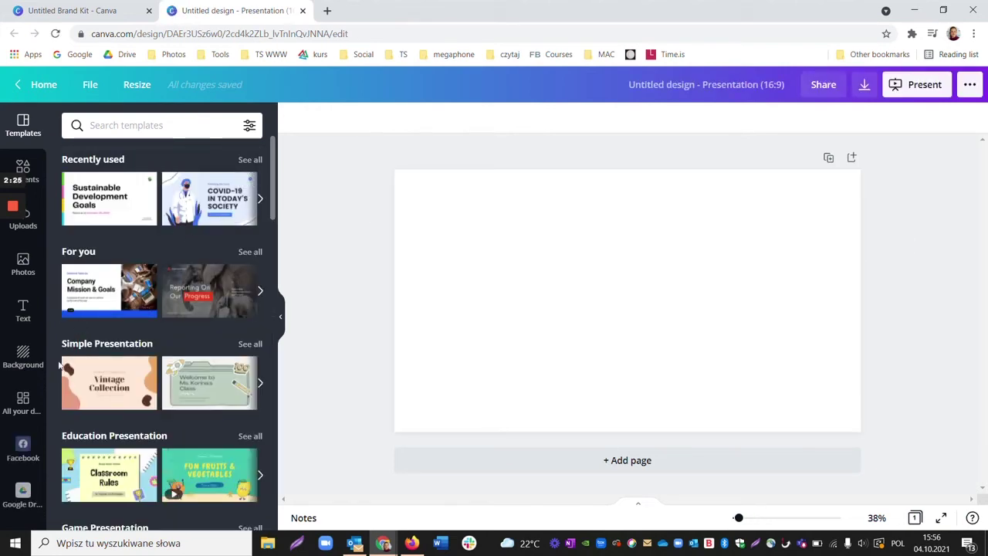
Scroll the new presentation's left sidebar down to reach Logos
{"action": "scroll", "coordinate": [35, 332], "scroll_direction": "down", "scroll_amount": 2}
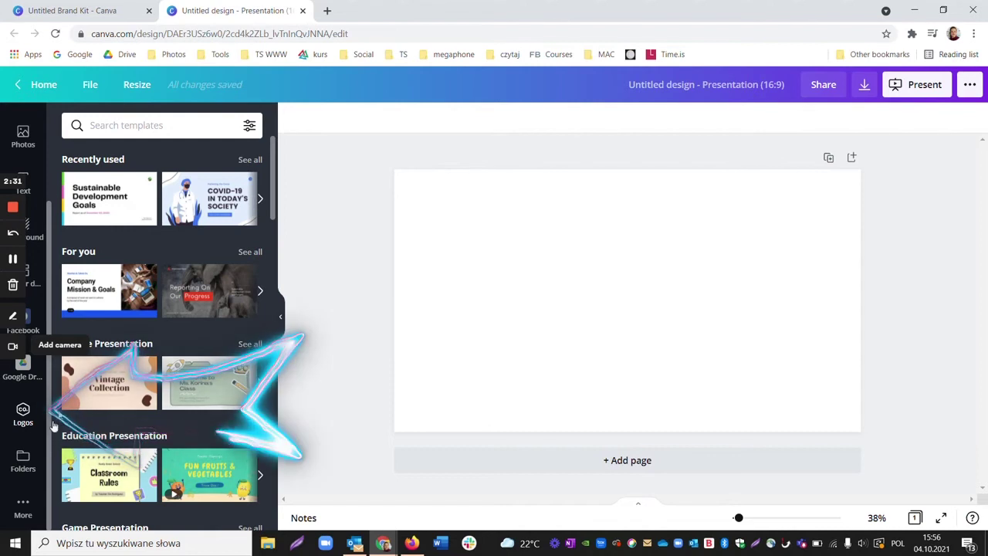
Add the techsoup EUROPE brand logo, shrink it and park it bottom-right
{"action": "left_click", "coordinate": [23, 417]}
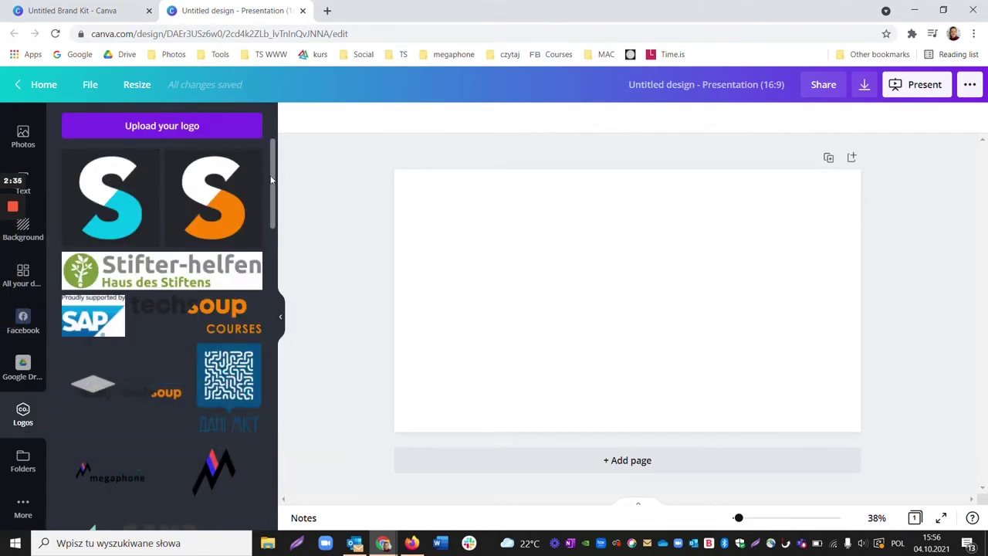
{"action": "left_click_drag", "start_coordinate": [271, 180], "coordinate": [276, 469]}
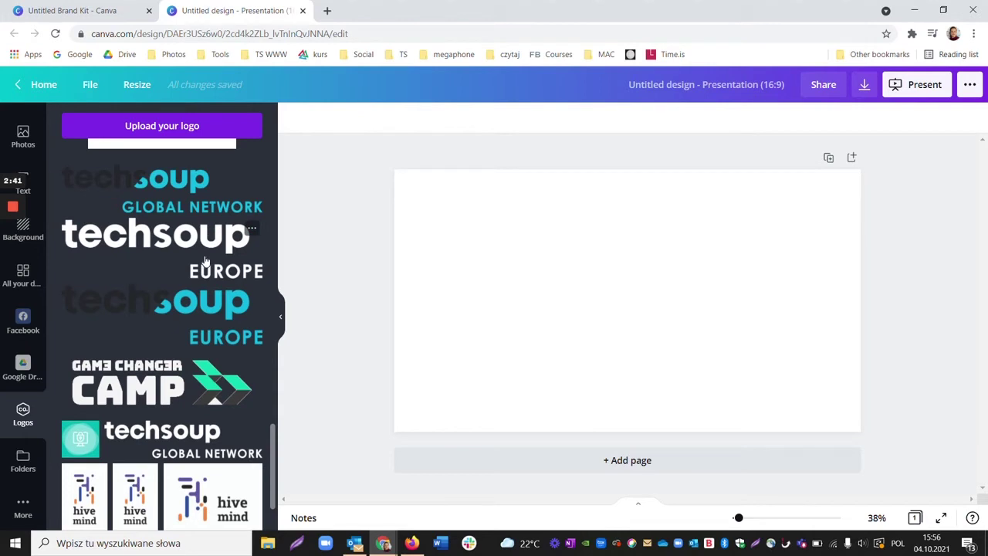
{"action": "left_click", "coordinate": [203, 309]}
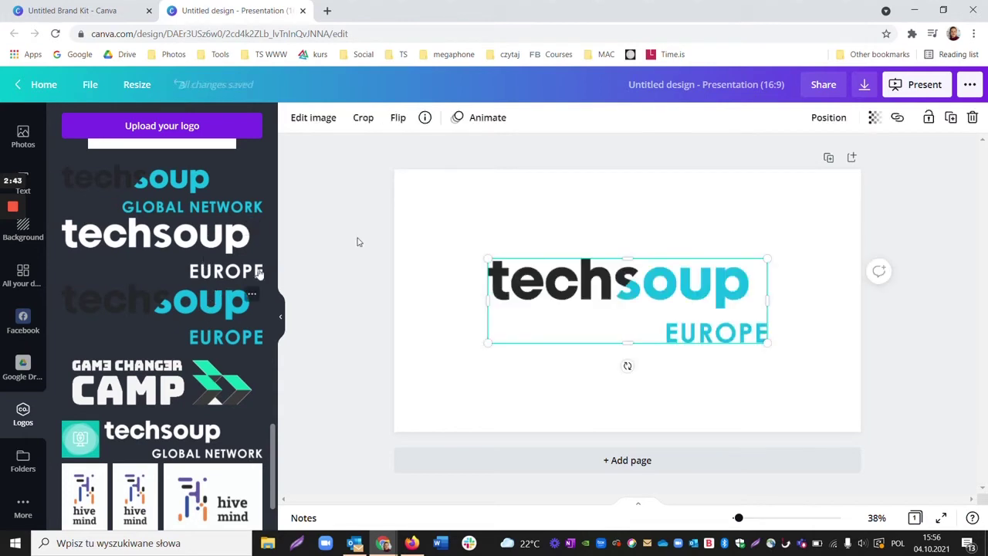
{"action": "left_click_drag", "start_coordinate": [488, 261], "coordinate": [695, 321]}
{"action": "left_click_drag", "start_coordinate": [743, 365], "coordinate": [825, 438]}
{"action": "left_click", "coordinate": [913, 260]}
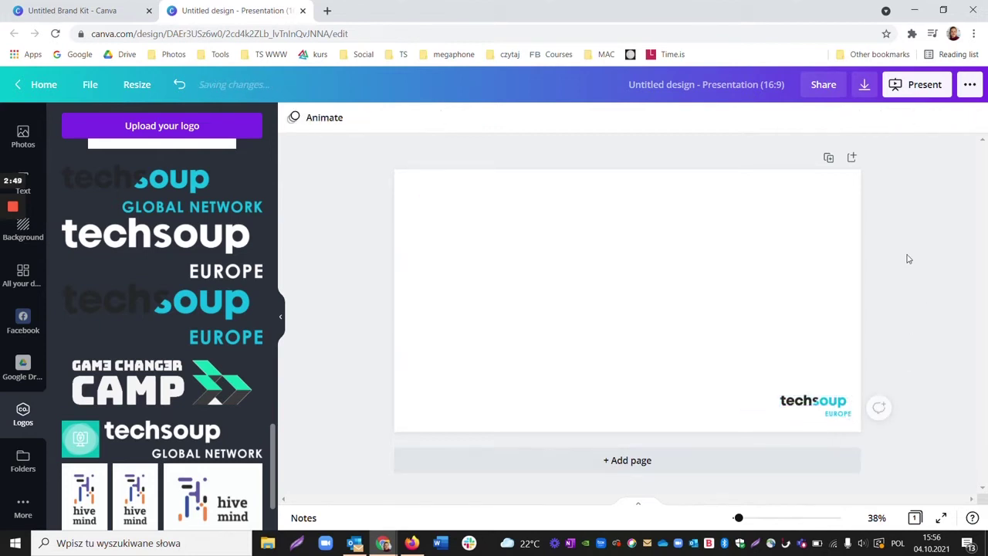
Fill the slide background with the first cyan TechSoup brand colour
{"action": "left_click", "coordinate": [457, 208]}
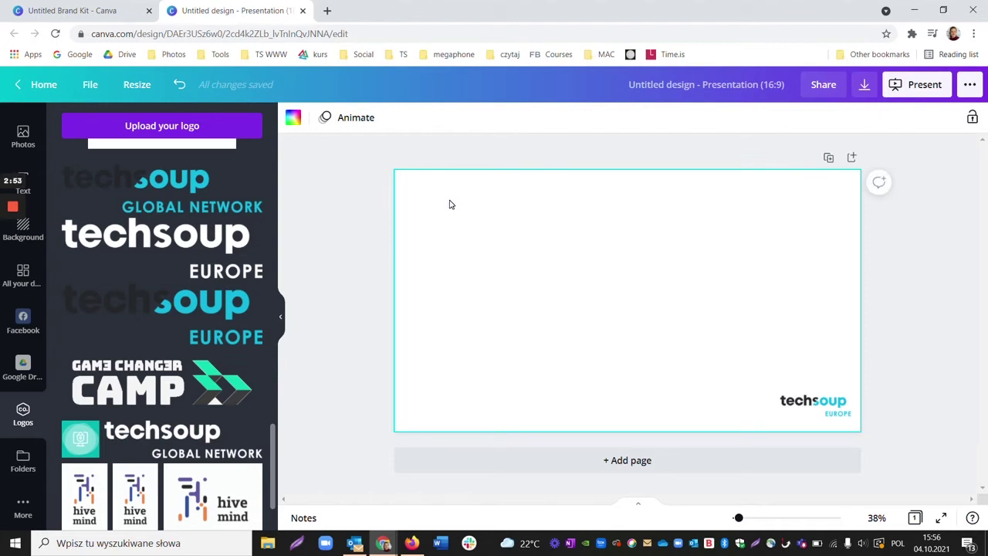
{"action": "left_click", "coordinate": [294, 119]}
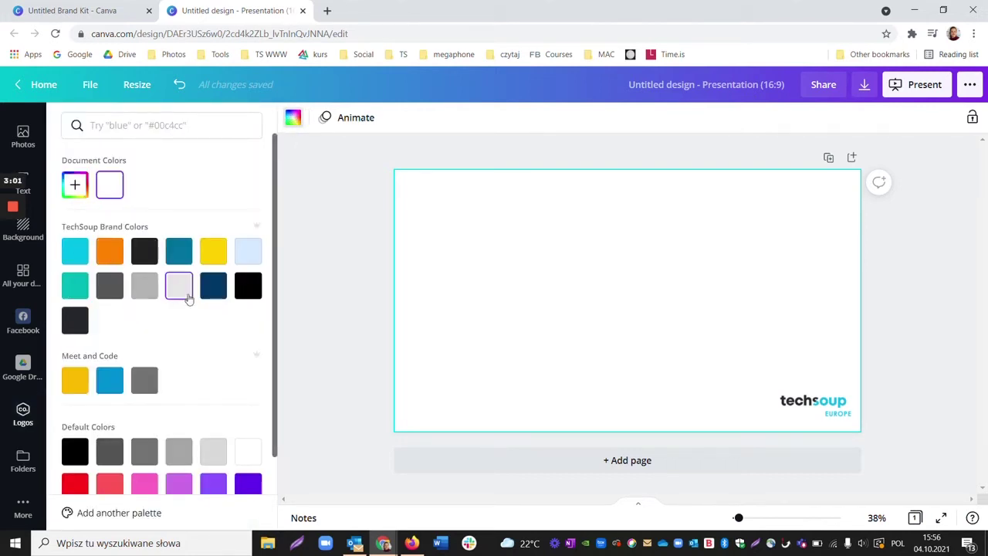
{"action": "scroll", "coordinate": [222, 326], "scroll_direction": "down", "scroll_amount": 2}
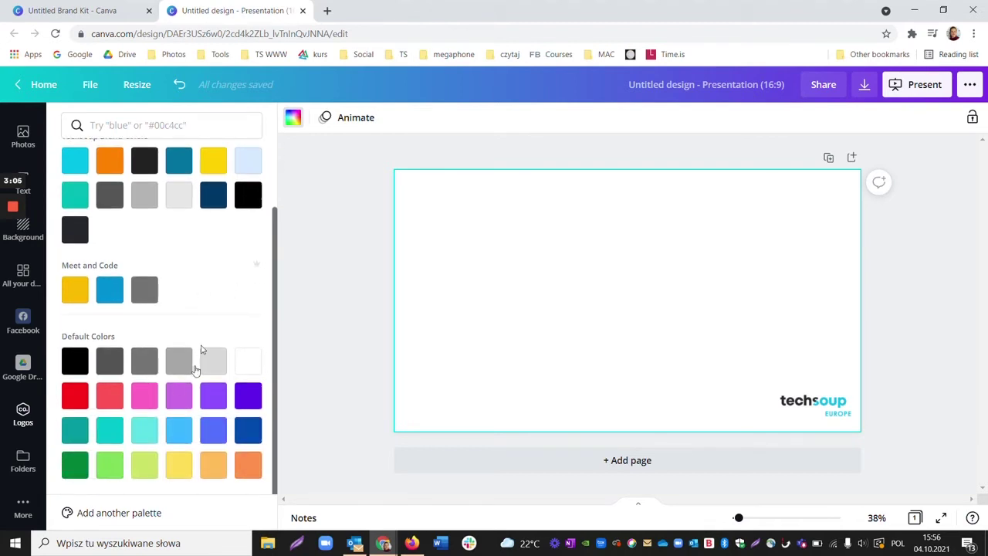
{"action": "left_click", "coordinate": [75, 161]}
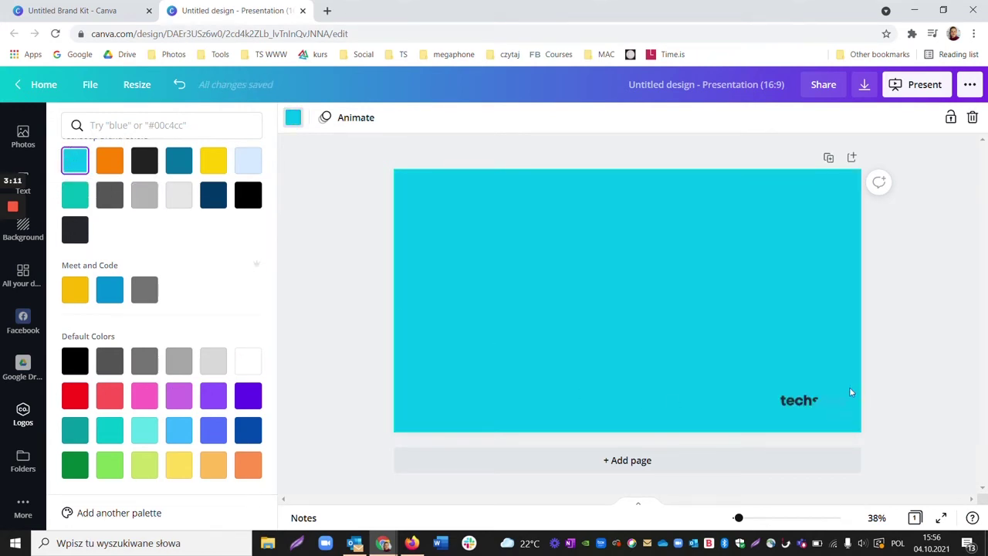
{"action": "left_click", "coordinate": [812, 400]}
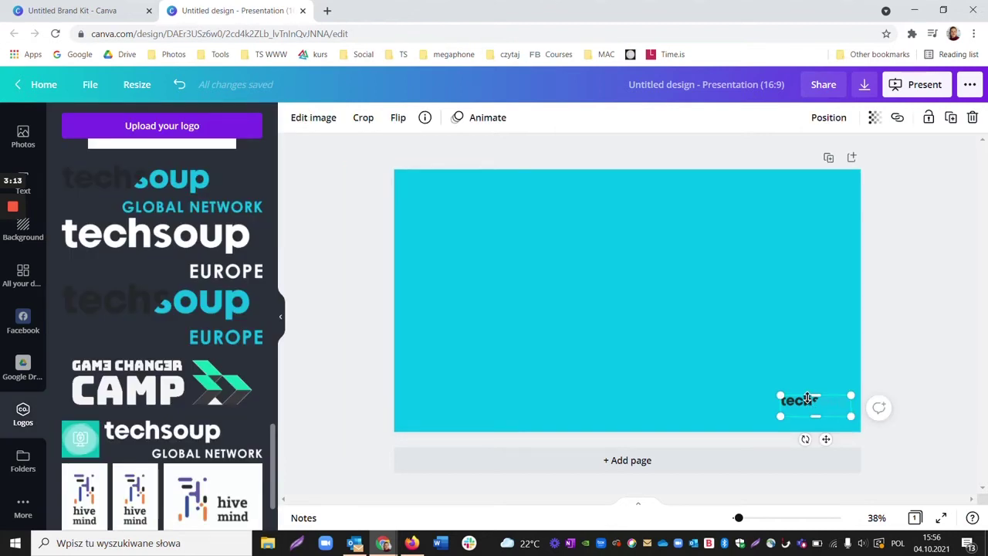
Swap in the white techsoup EUROPE logo, shrunk into the bottom-right corner
{"action": "key", "text": "Delete"}
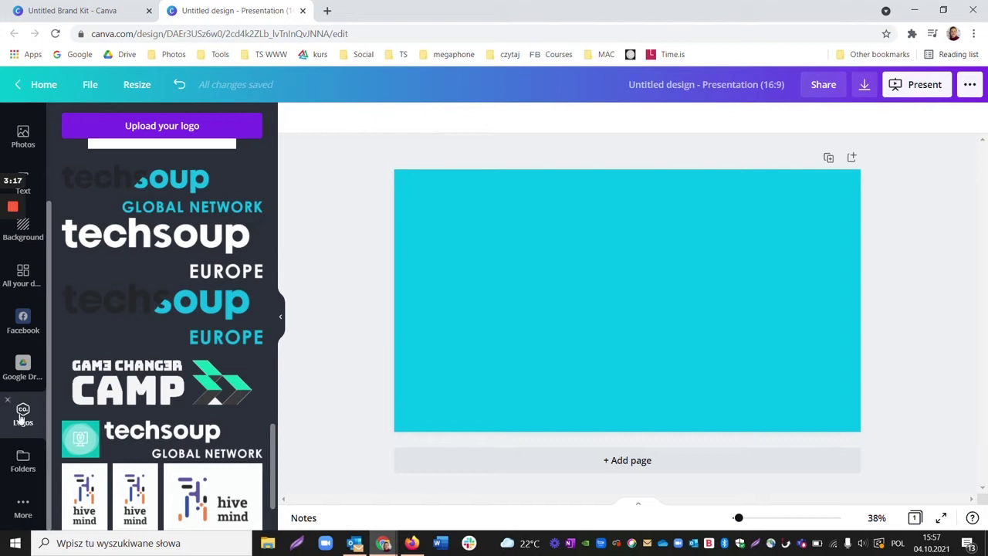
{"action": "left_click", "coordinate": [193, 237]}
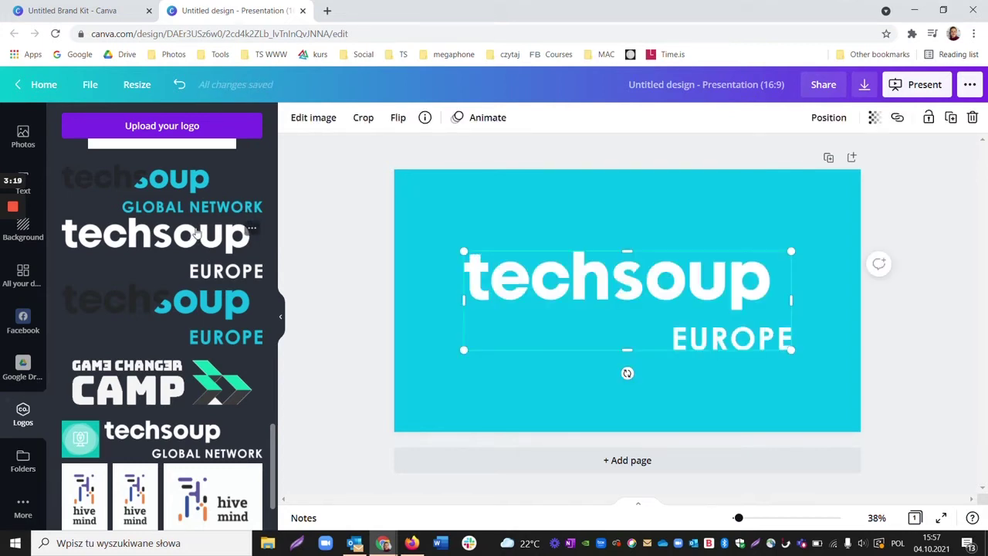
{"action": "left_click_drag", "start_coordinate": [464, 252], "coordinate": [716, 330]}
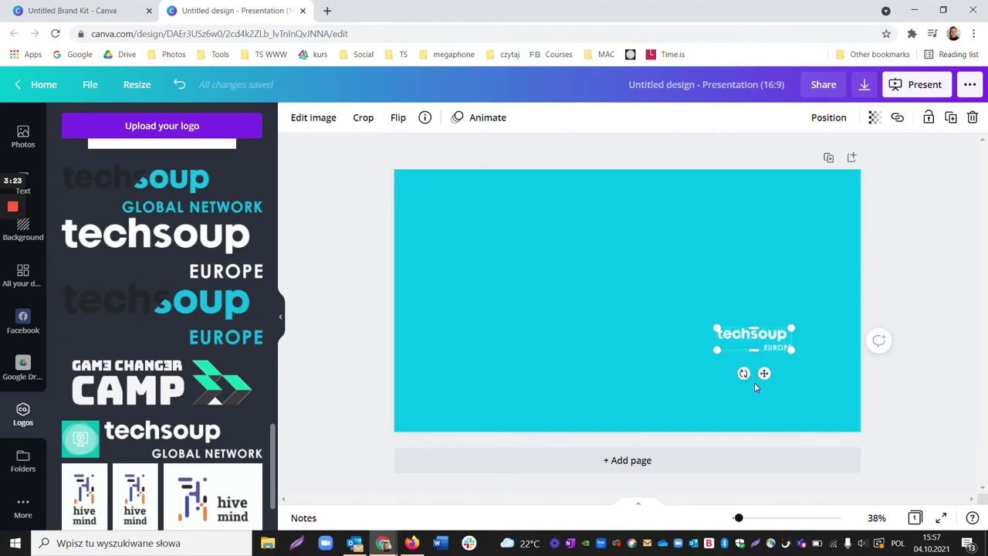
{"action": "left_click_drag", "start_coordinate": [764, 373], "coordinate": [822, 440]}
{"action": "left_click", "coordinate": [927, 279]}
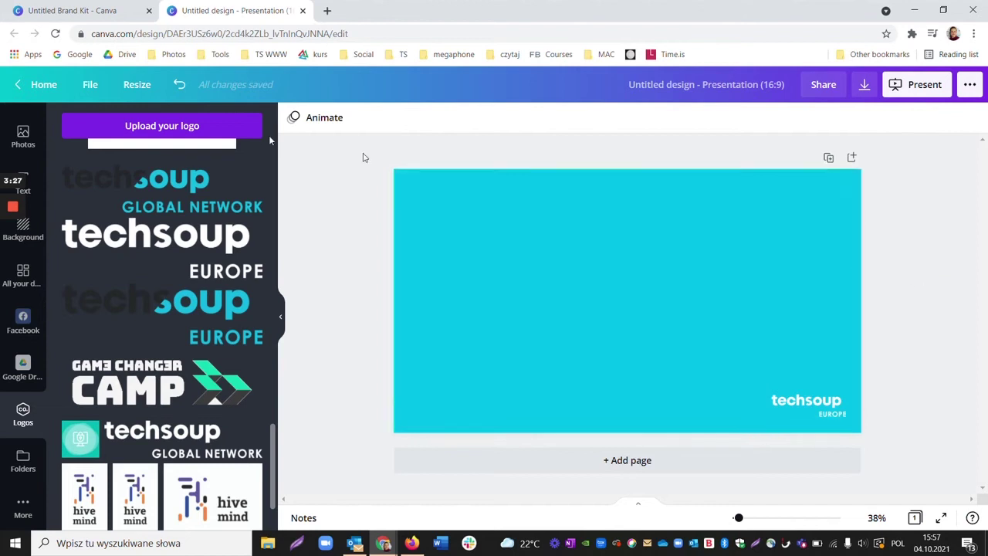
{"action": "left_click", "coordinate": [636, 267]}
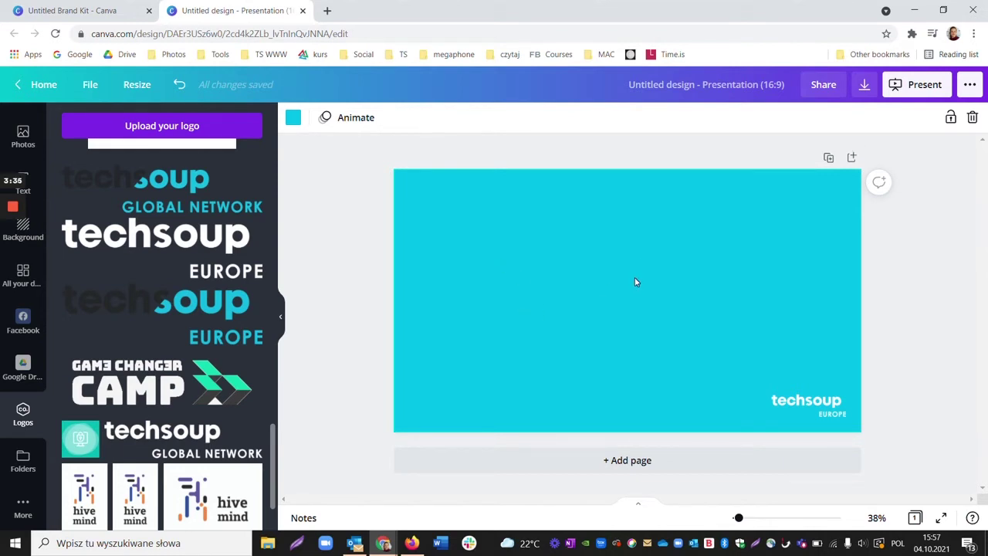
Add a 'techsoup europe' text box, enlarge it and centre it on the slide
{"action": "key", "text": "t"}
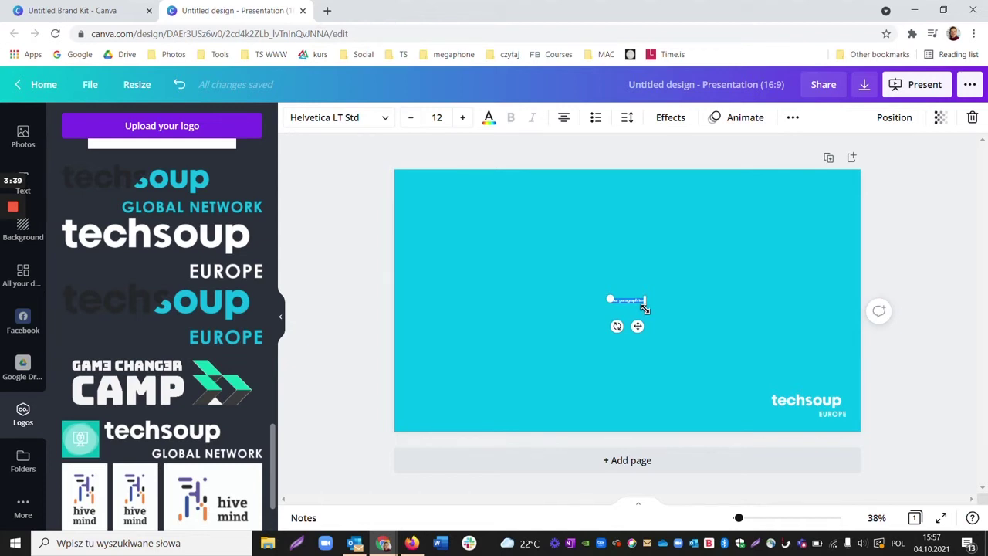
{"action": "type", "text": "techsoup europe"}
{"action": "left_click_drag", "start_coordinate": [645, 307], "coordinate": [823, 435]}
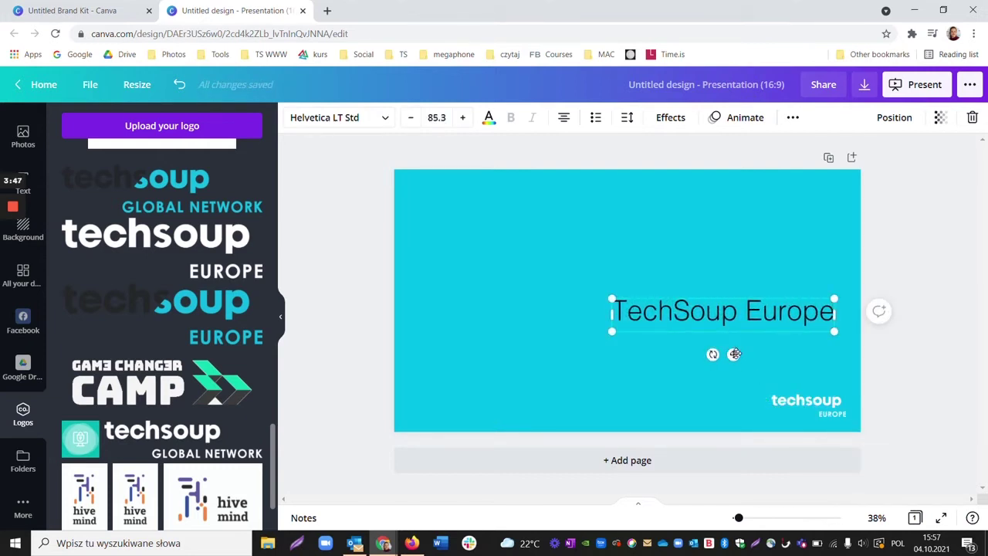
{"action": "left_click_drag", "start_coordinate": [734, 354], "coordinate": [644, 317]}
Set all of the title text to font size 144
{"action": "left_click", "coordinate": [631, 305]}
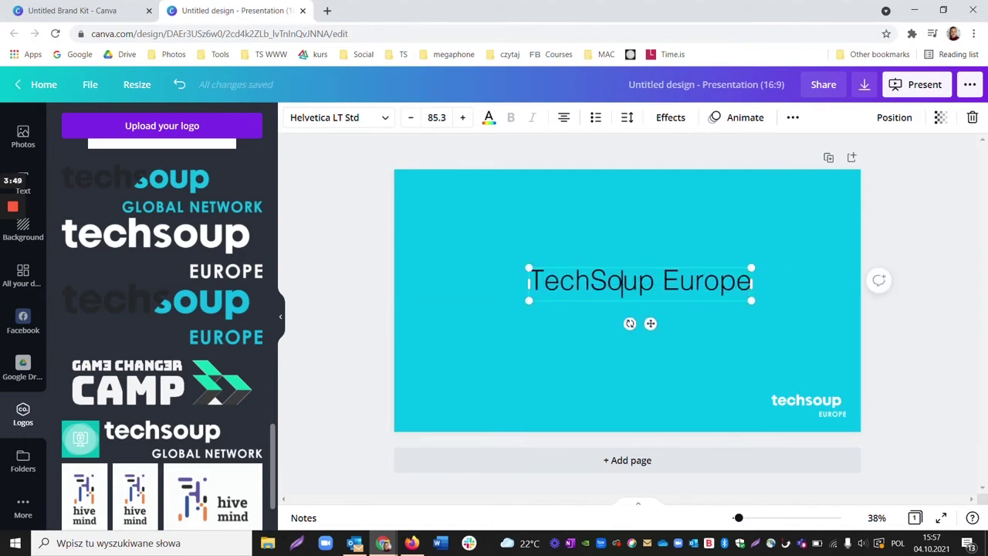
{"action": "key", "text": "ctrl+a"}
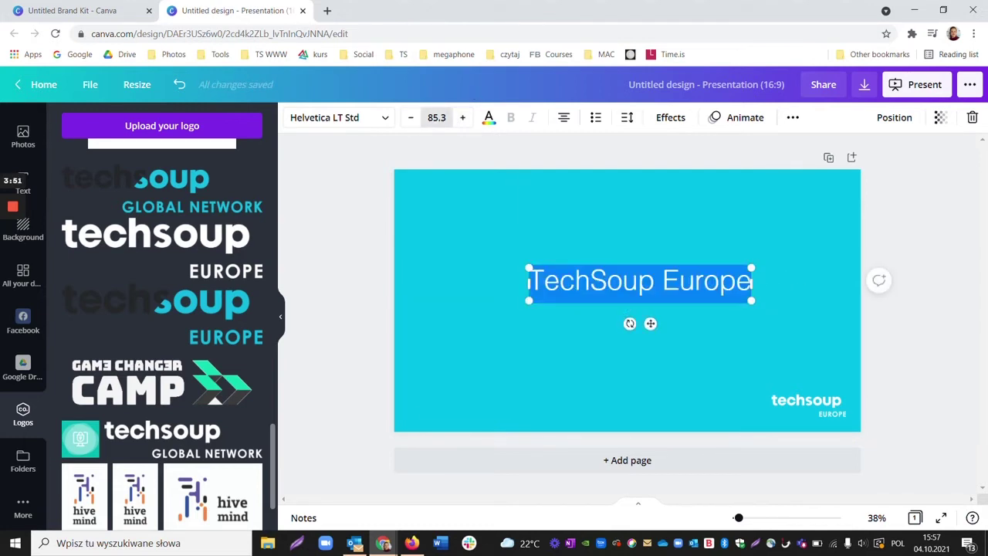
{"action": "left_click", "coordinate": [436, 117]}
{"action": "left_click_drag", "start_coordinate": [502, 205], "coordinate": [501, 344]}
{"action": "left_click", "coordinate": [454, 394]}
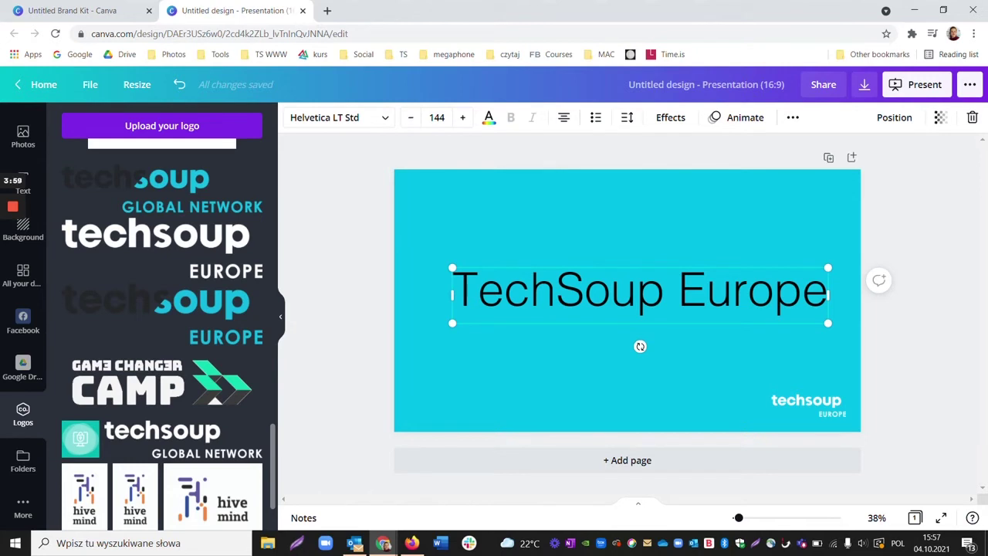
Change the title font to Replica Pro Bold from the brand fonts
{"action": "left_click", "coordinate": [390, 126]}
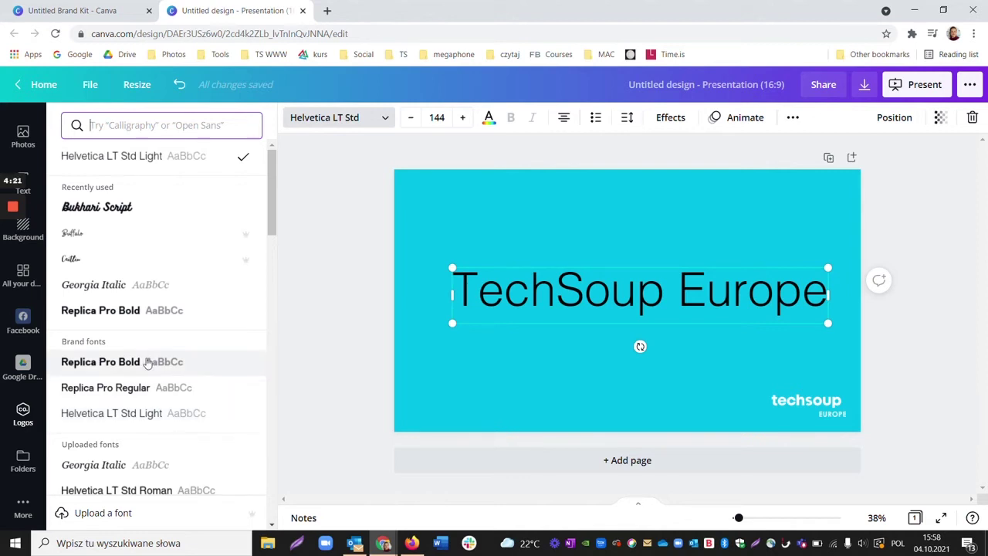
{"action": "left_click", "coordinate": [149, 362]}
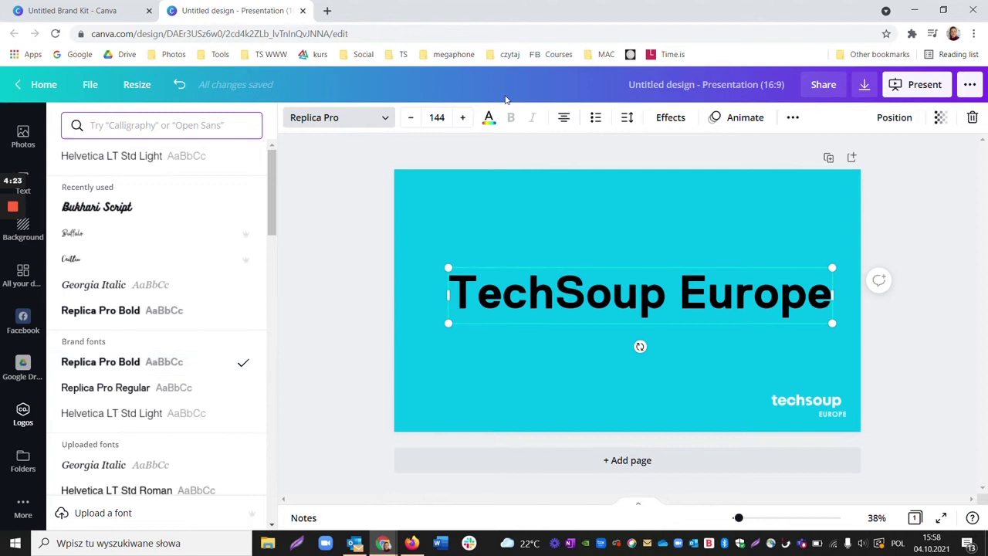
Colour the title white and nudge it slightly to the left
{"action": "left_click", "coordinate": [489, 119]}
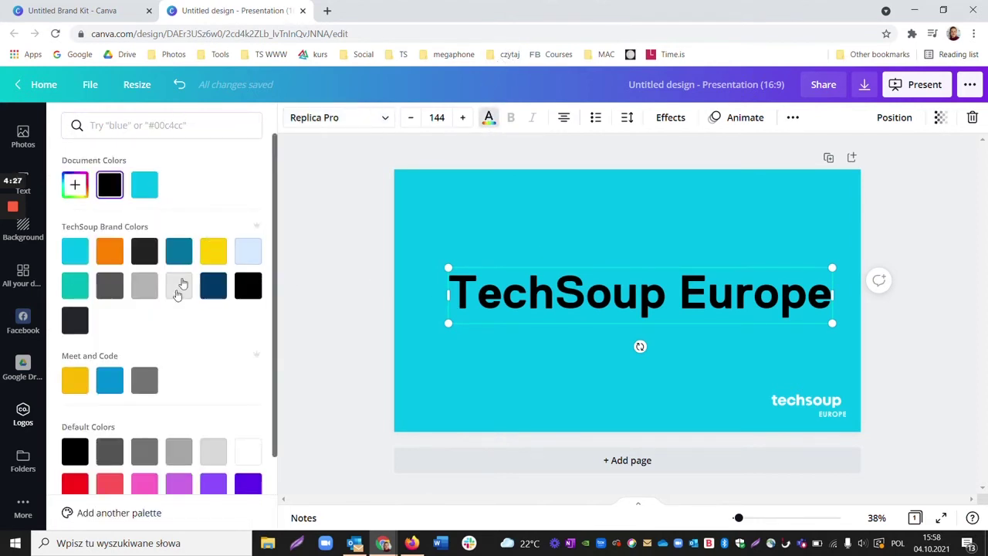
{"action": "left_click", "coordinate": [247, 450]}
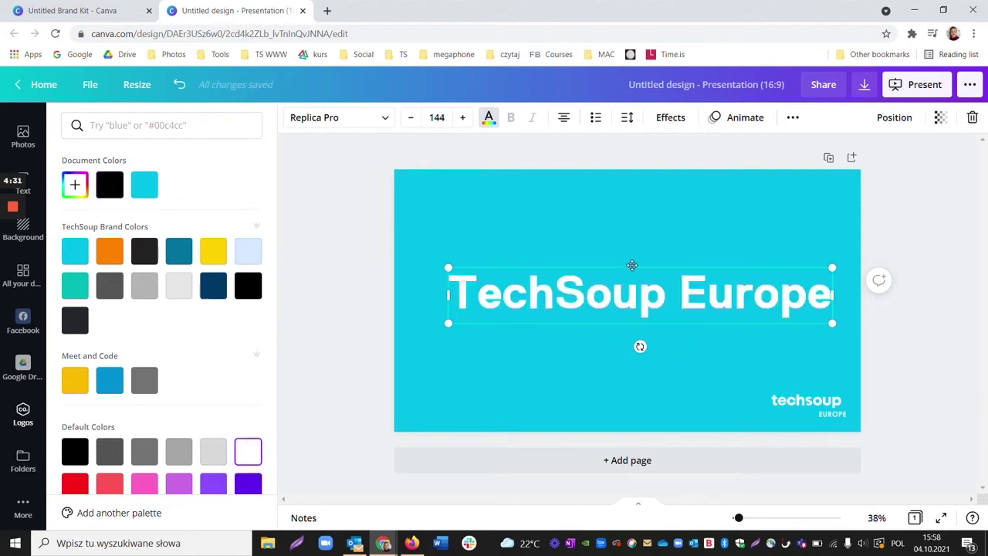
{"action": "mouse_move", "coordinate": [631, 264]}
{"action": "left_mouse_down"}
{"action": "mouse_move", "coordinate": [623, 225]}
{"action": "mouse_move", "coordinate": [628, 263]}
{"action": "left_mouse_up"}
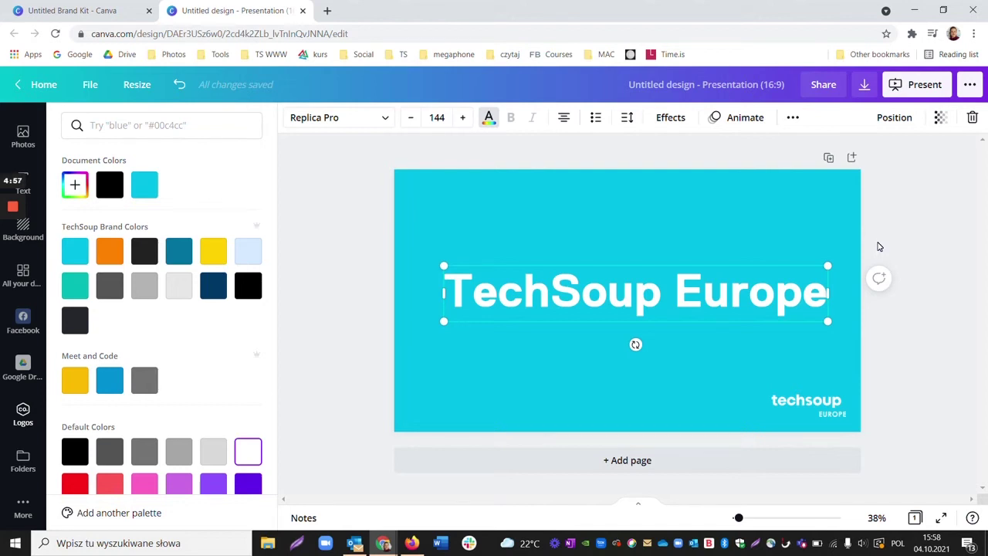
{"action": "left_click", "coordinate": [324, 214]}
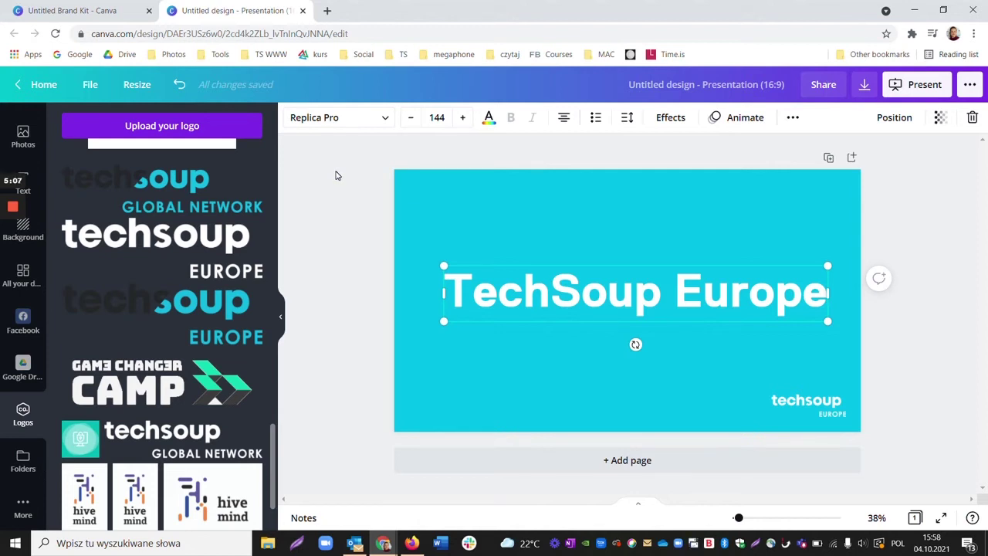
Add an orange circle from Elements, sized to straddle the slide's top edge
{"action": "left_click", "coordinate": [336, 176]}
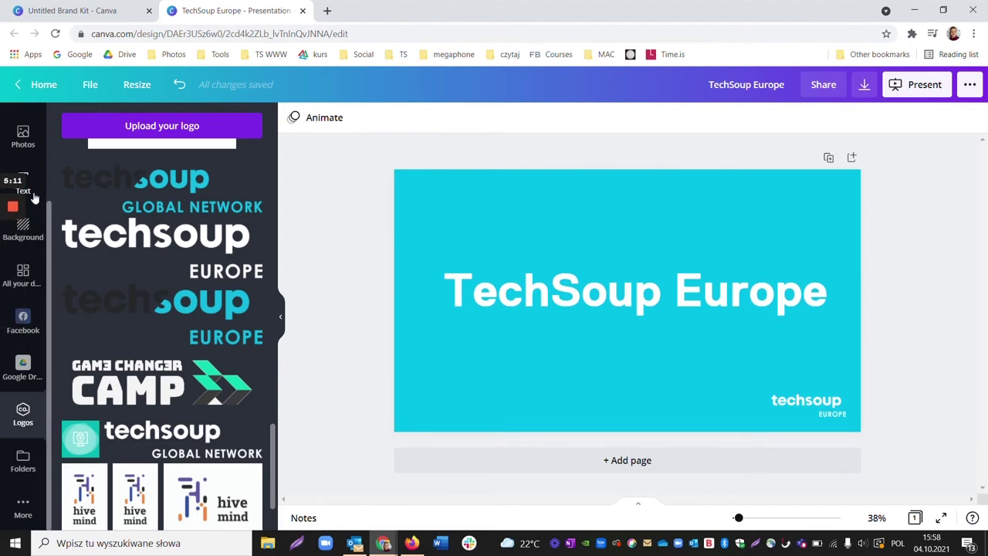
{"action": "left_click", "coordinate": [31, 276]}
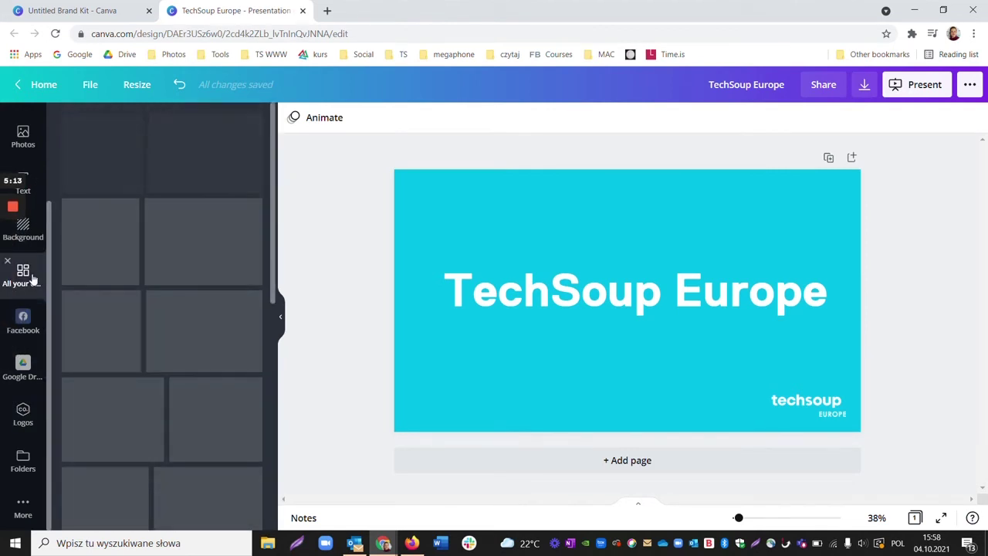
{"action": "left_click_drag", "start_coordinate": [49, 254], "coordinate": [38, 162]}
{"action": "left_click", "coordinate": [23, 158]}
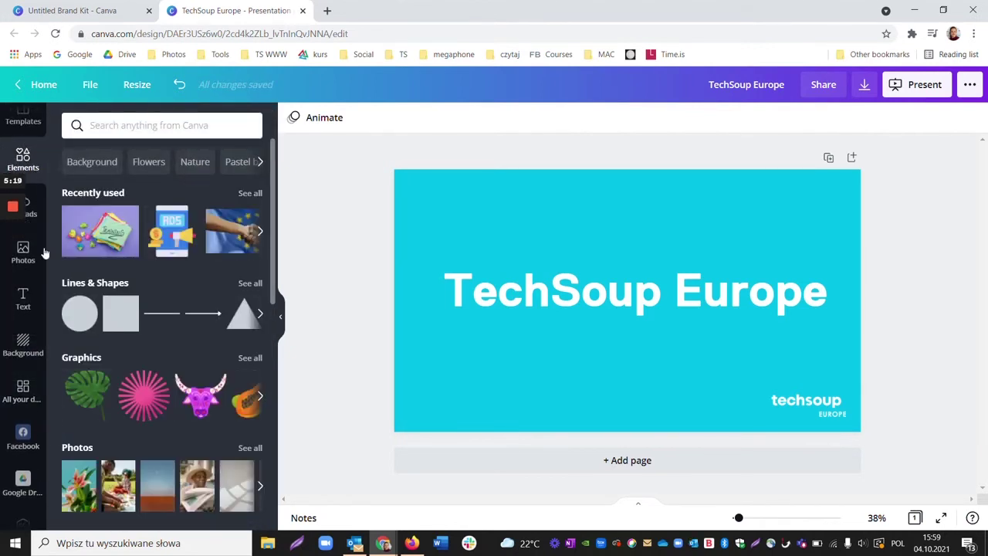
{"action": "left_click", "coordinate": [71, 307]}
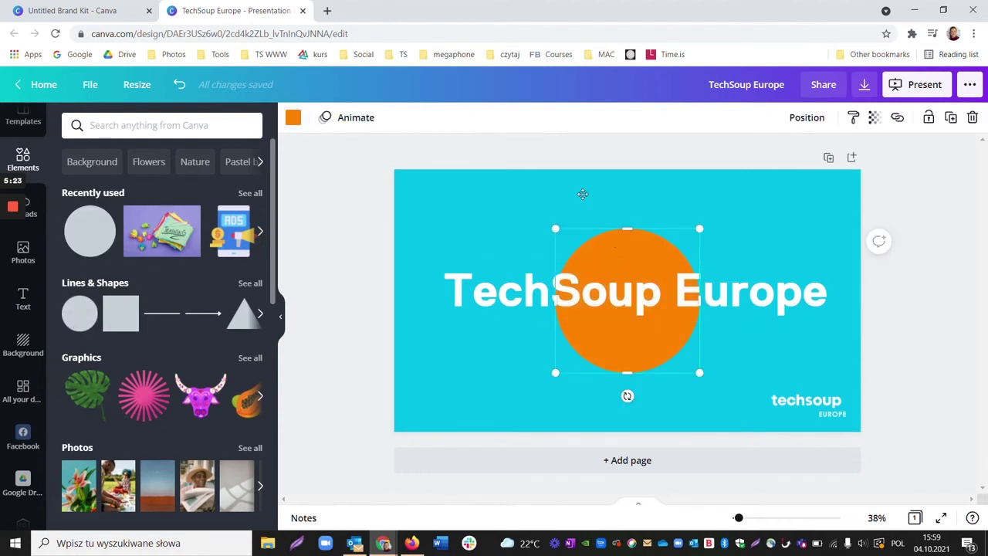
{"action": "left_click_drag", "start_coordinate": [610, 249], "coordinate": [503, 131]}
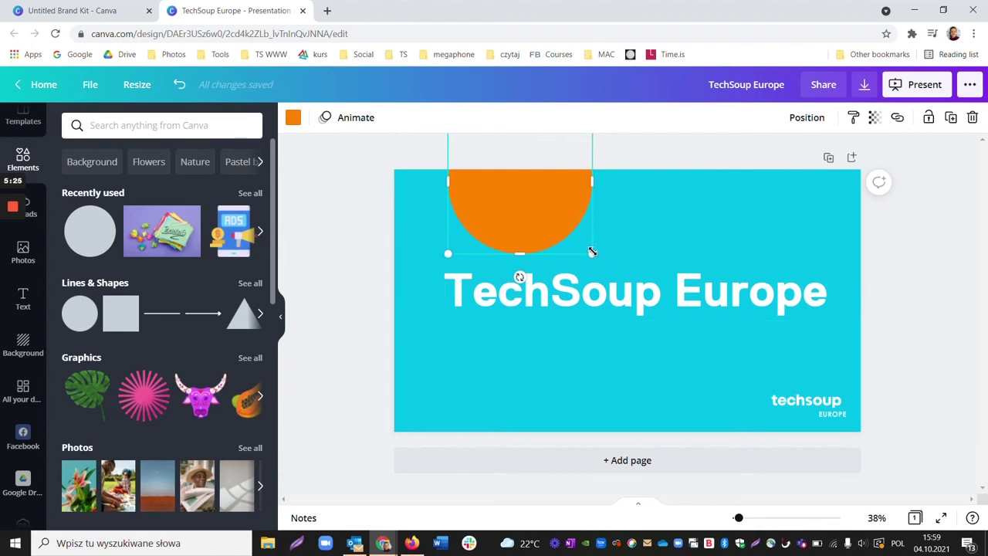
{"action": "left_click_drag", "start_coordinate": [592, 252], "coordinate": [487, 195]}
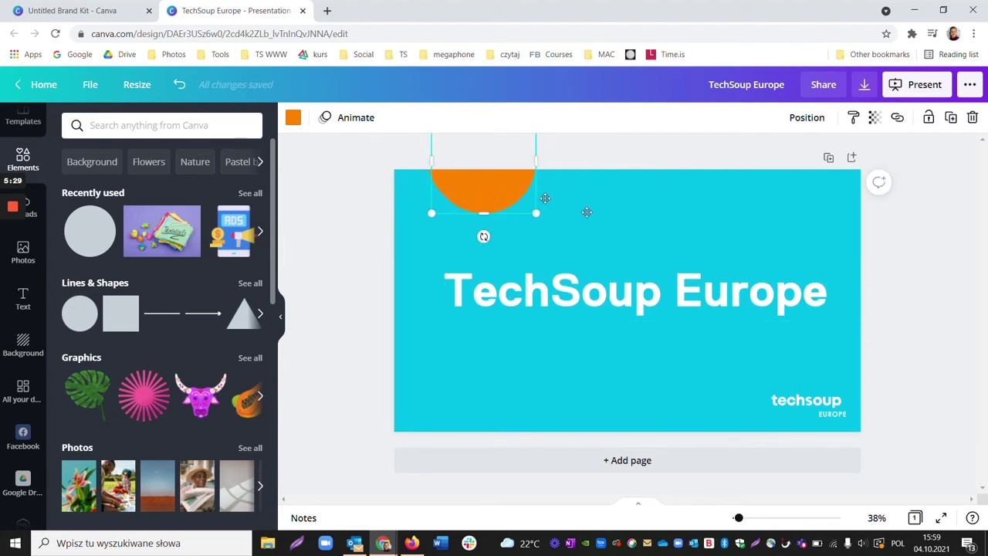
Add a second circle on the bottom edge and recolour it yellow
{"action": "left_click_drag", "start_coordinate": [587, 212], "coordinate": [675, 392]}
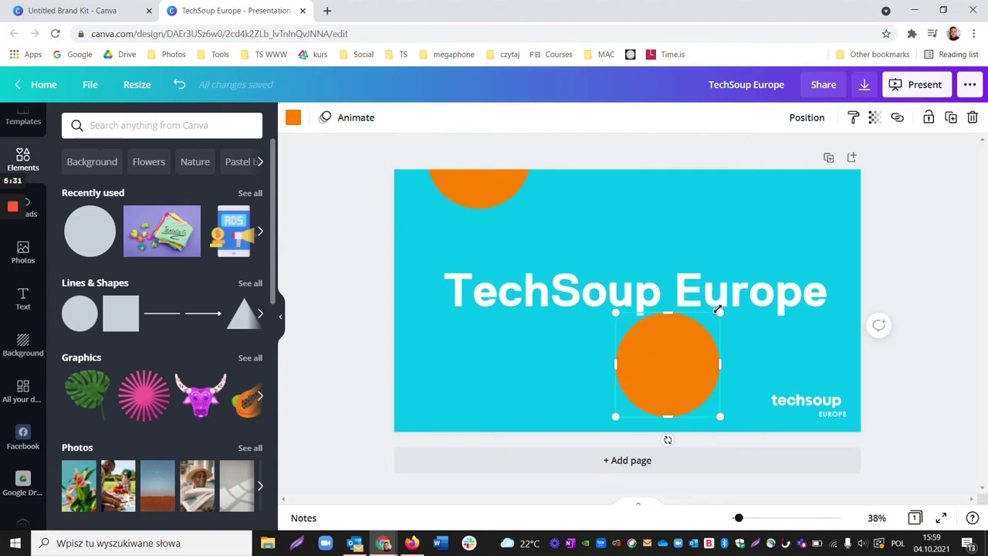
{"action": "left_click_drag", "start_coordinate": [718, 310], "coordinate": [495, 416]}
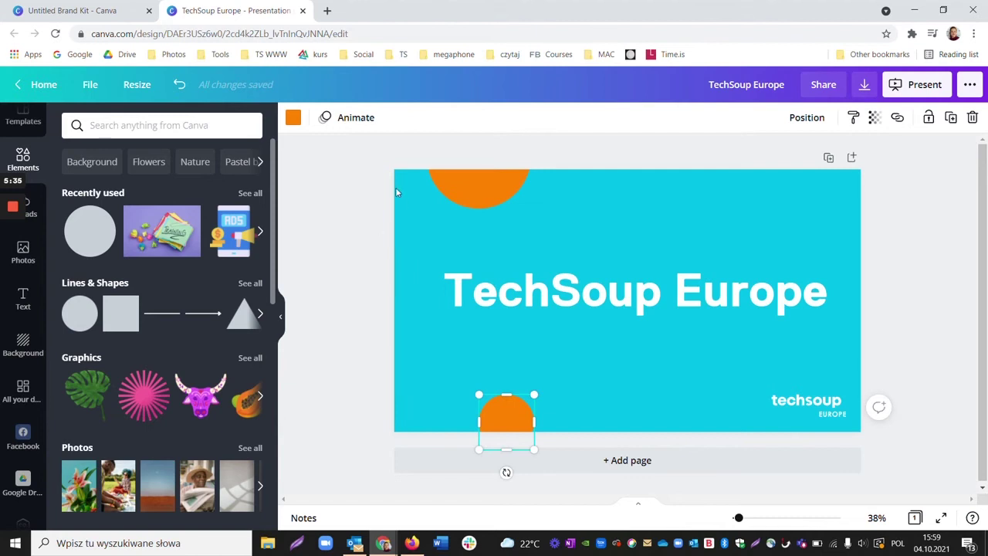
{"action": "left_click", "coordinate": [292, 117]}
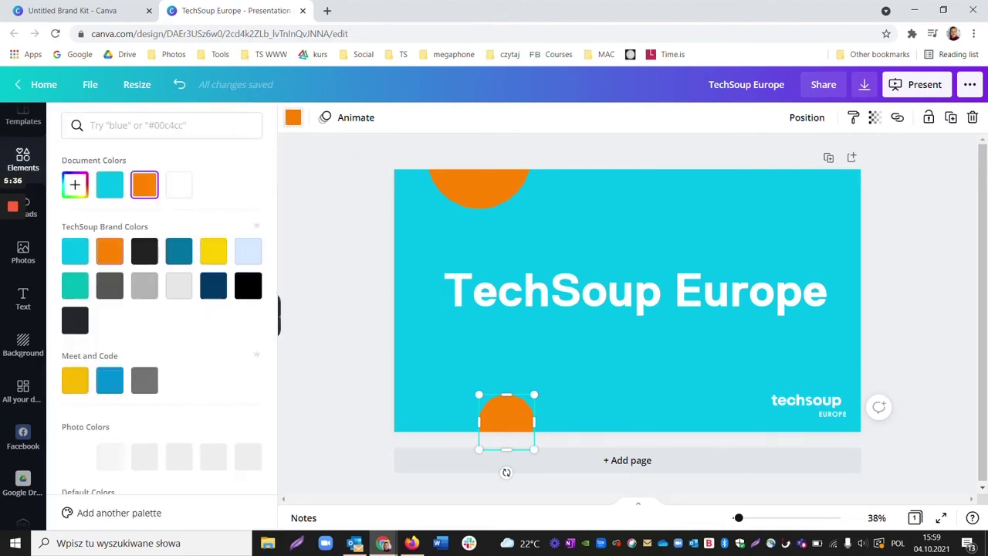
{"action": "left_click", "coordinate": [220, 255]}
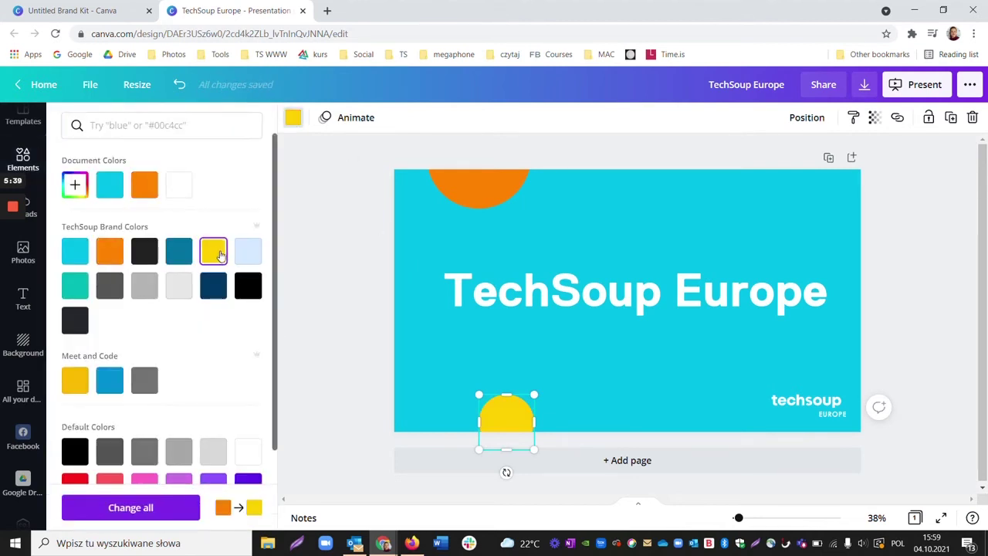
{"action": "key", "text": "Escape"}
{"action": "left_click", "coordinate": [908, 239]}
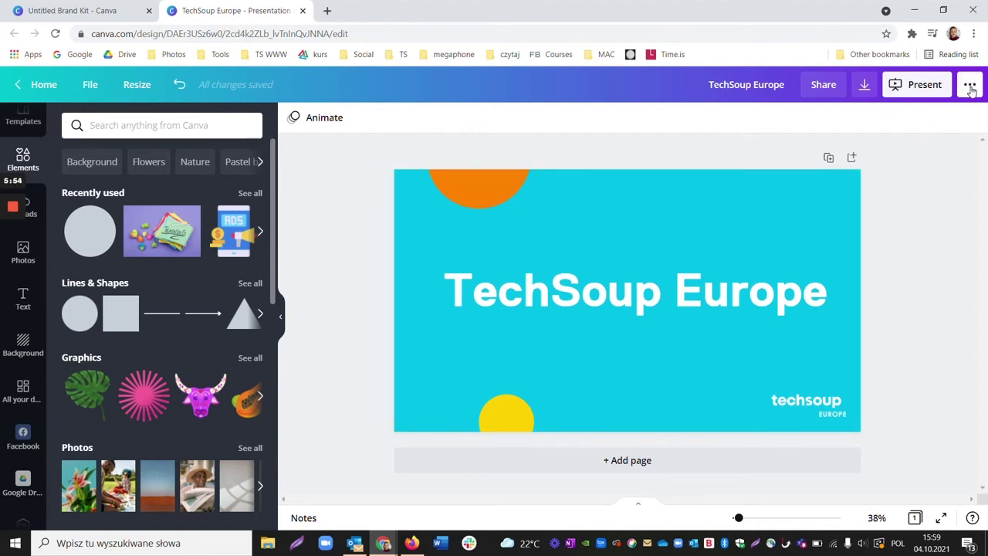
Bring up the Template publishing option from the Share menu's full options list
{"action": "left_click", "coordinate": [971, 86]}
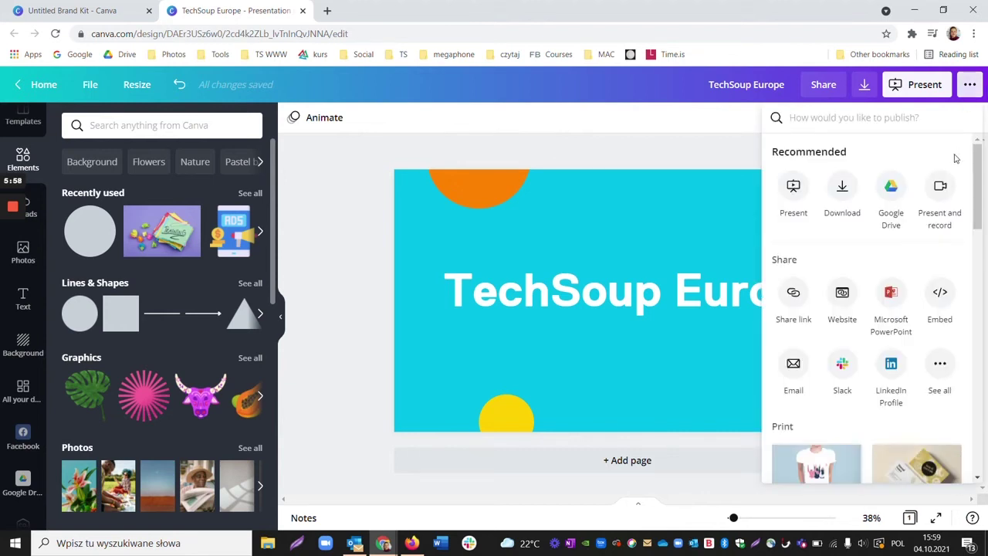
{"action": "left_click", "coordinate": [942, 365]}
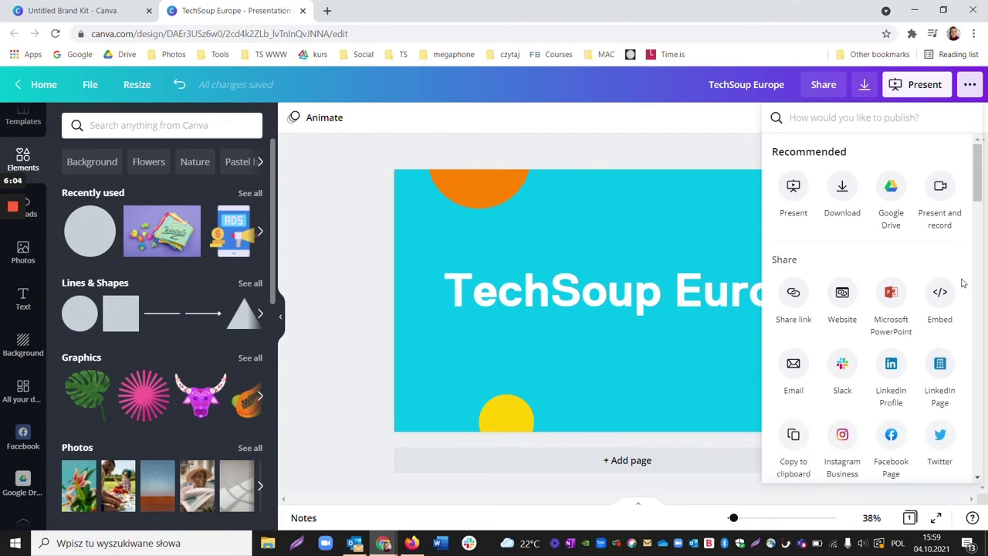
{"action": "scroll", "coordinate": [960, 285], "scroll_direction": "down", "scroll_amount": 3}
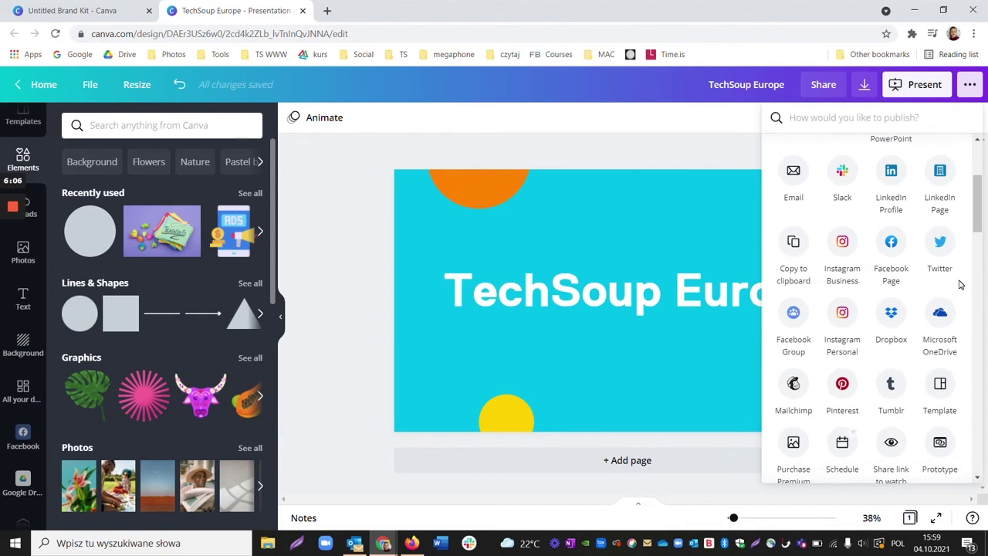
{"action": "scroll", "coordinate": [959, 284], "scroll_direction": "down", "scroll_amount": 2}
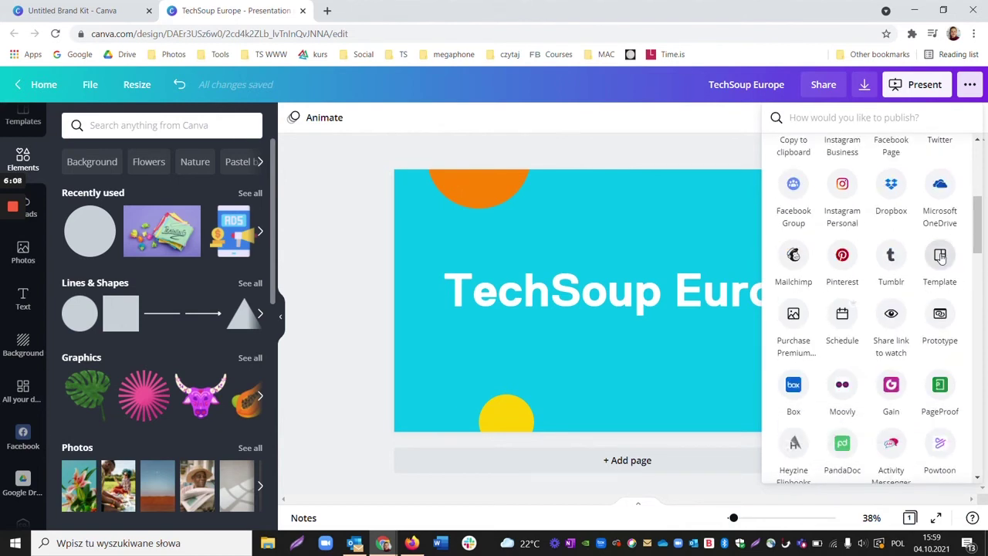
{"action": "left_click", "coordinate": [940, 258]}
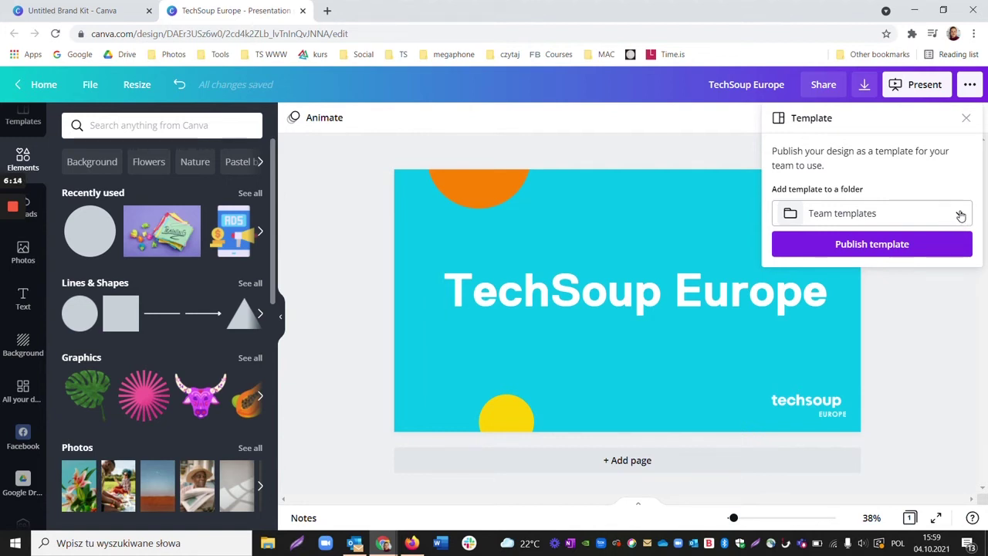
Choose TSE as the template folder and publish the design as a team template
{"action": "left_click", "coordinate": [961, 216]}
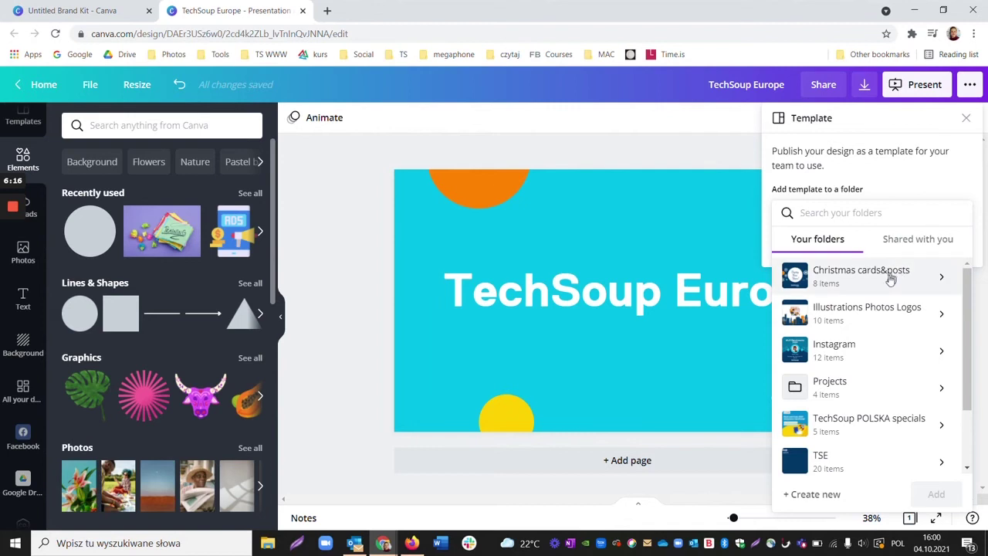
{"action": "scroll", "coordinate": [909, 346], "scroll_direction": "down", "scroll_amount": 2}
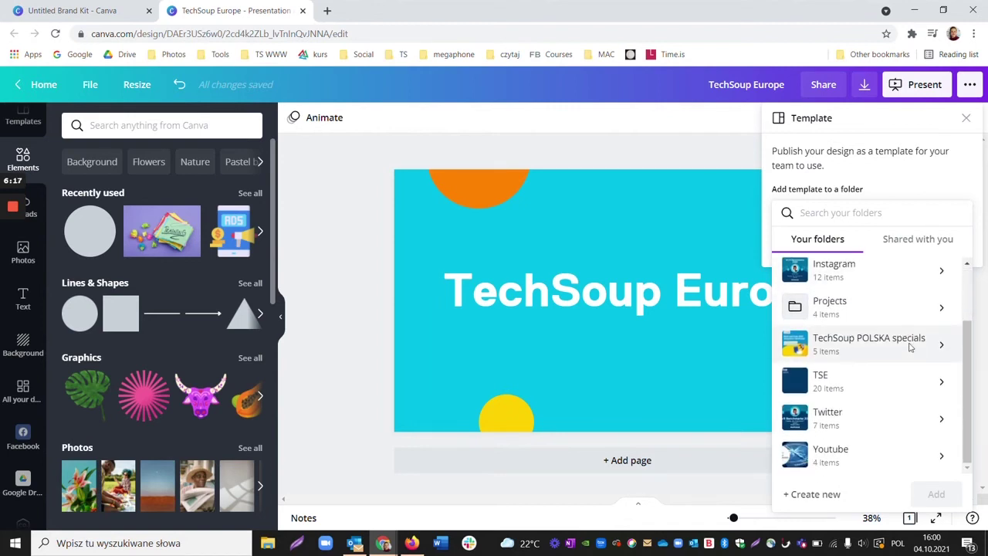
{"action": "left_click", "coordinate": [916, 386]}
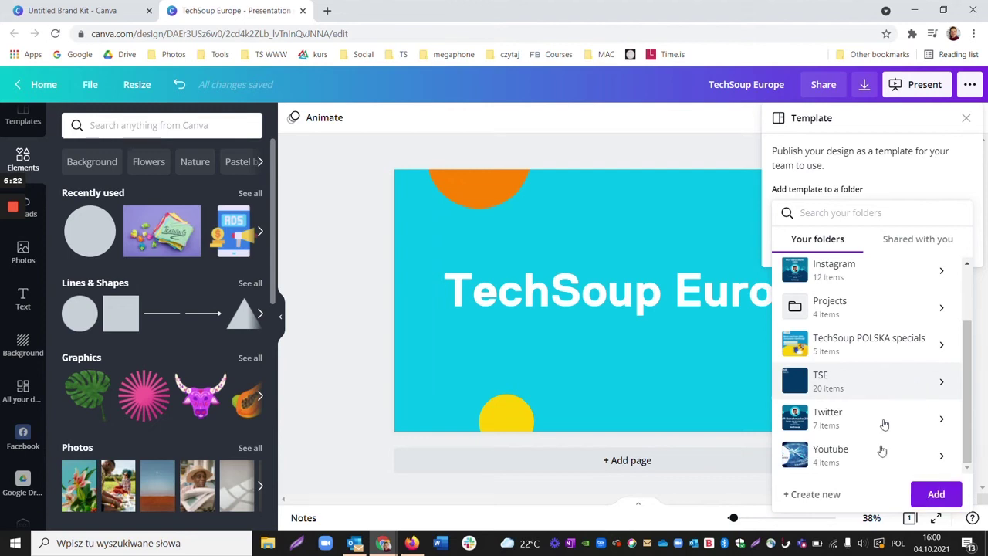
{"action": "left_click", "coordinate": [937, 494]}
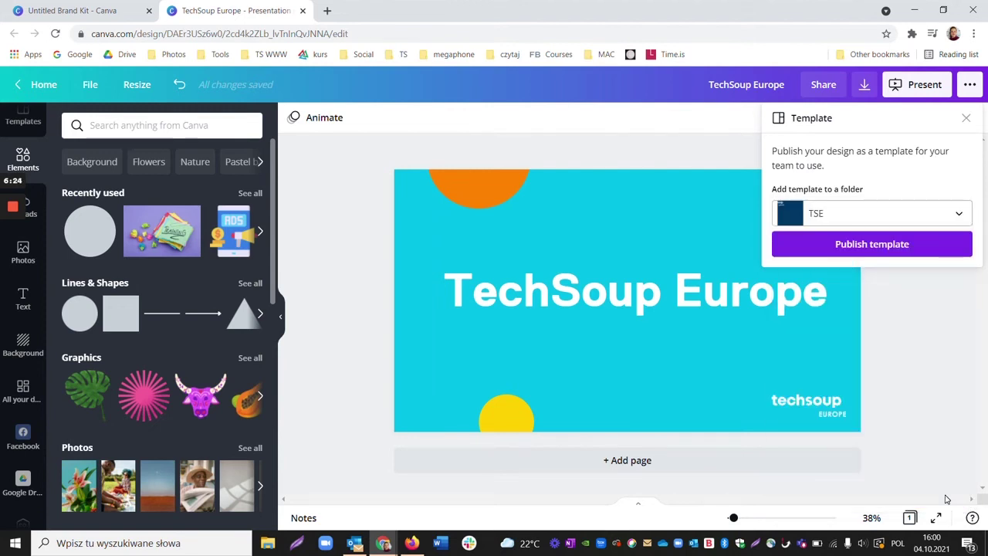
{"action": "left_click", "coordinate": [895, 255]}
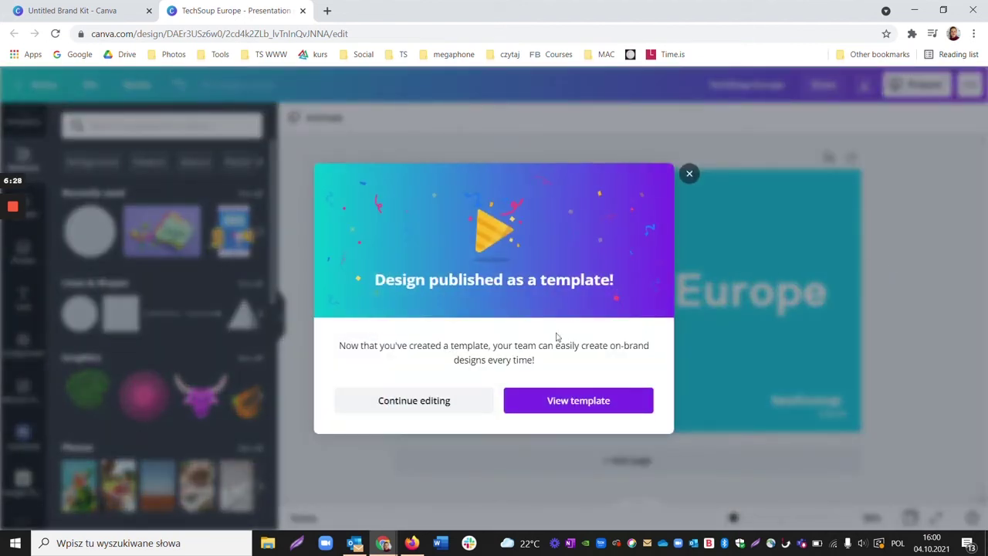
Use View template in the confirmation dialog to open the TSE folder
{"action": "left_click", "coordinate": [585, 412]}
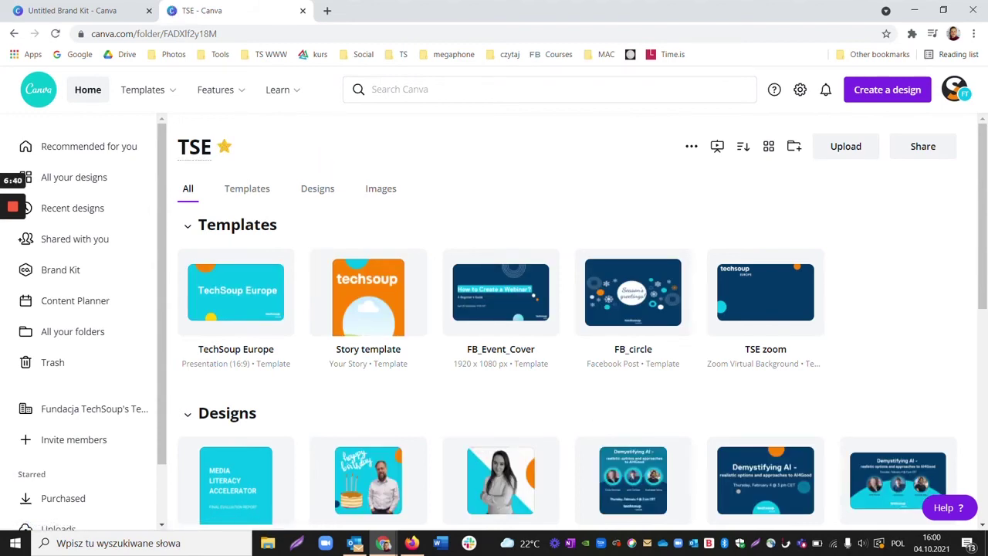
Append 'PPT' to the template's title so it reads 'TechSoup Europe PPT'
{"action": "left_click", "coordinate": [91, 343]}
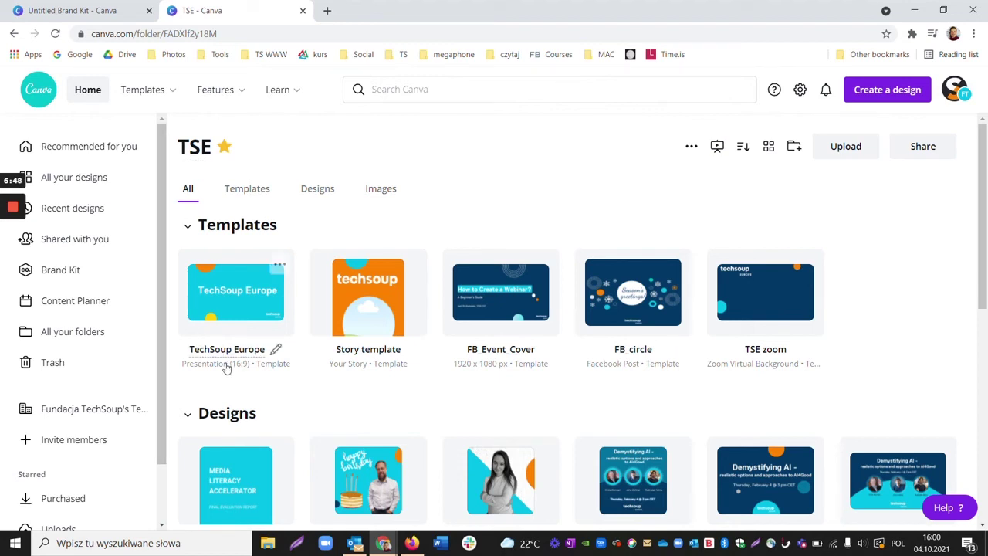
{"action": "left_click", "coordinate": [276, 352]}
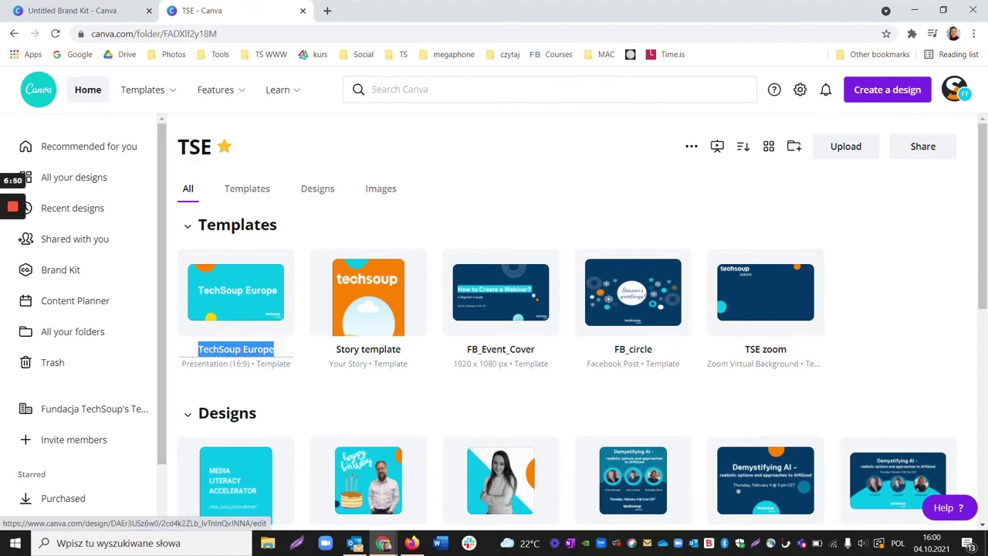
{"action": "left_click", "coordinate": [275, 346]}
{"action": "type", "text": "PP"}
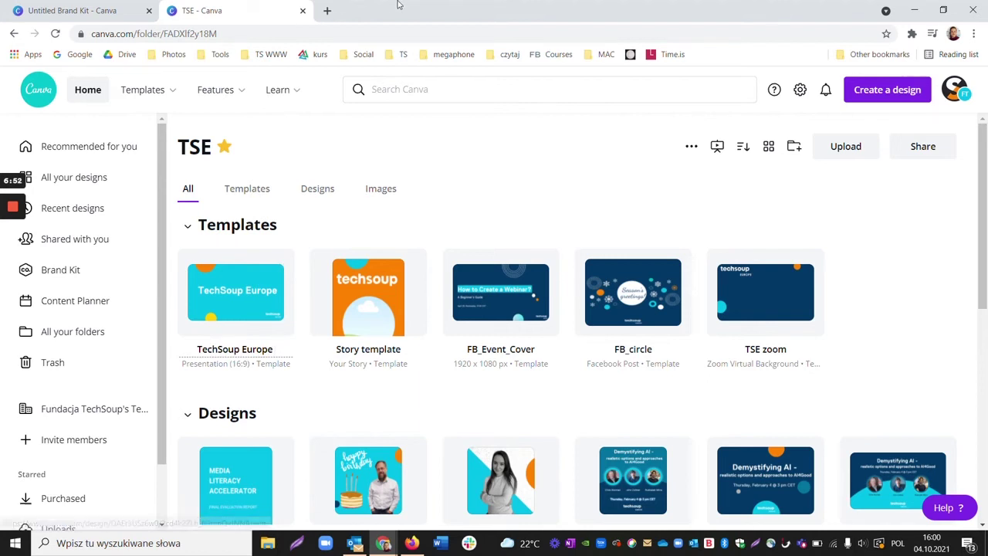
{"action": "type", "text": "T"}
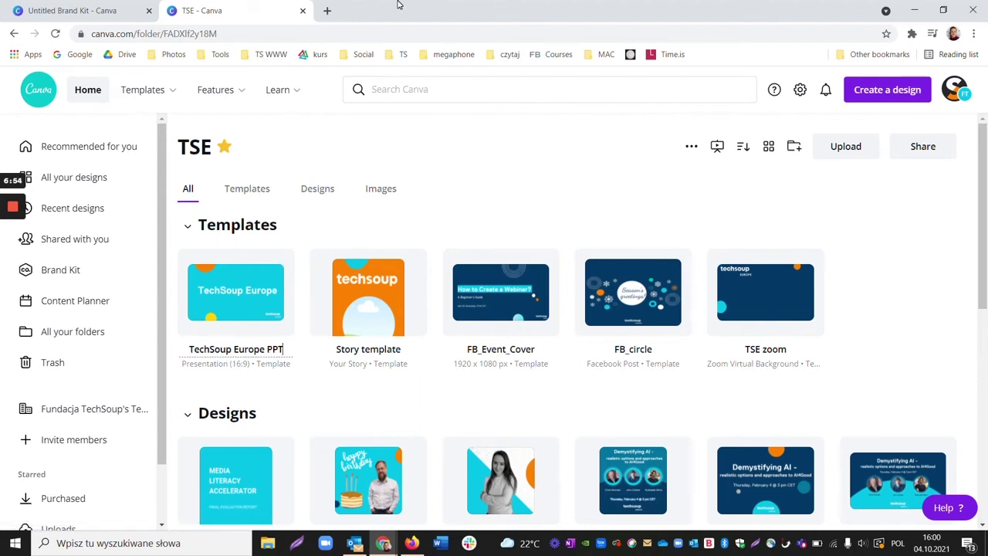
{"action": "key", "text": "Return"}
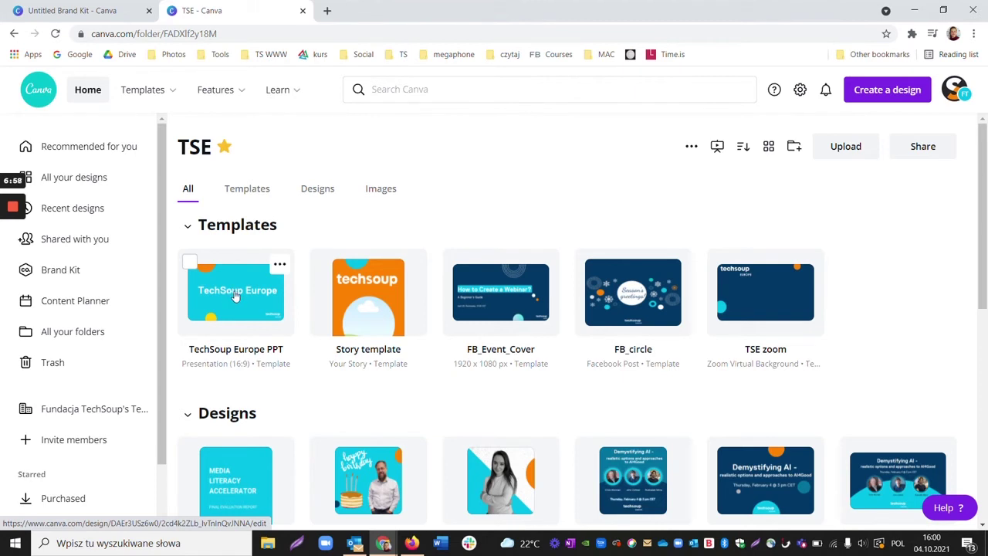
Preview the TechSoup Europe PPT template and create 'Copy of TechSoup Europe PPT' from it
{"action": "left_click", "coordinate": [236, 295]}
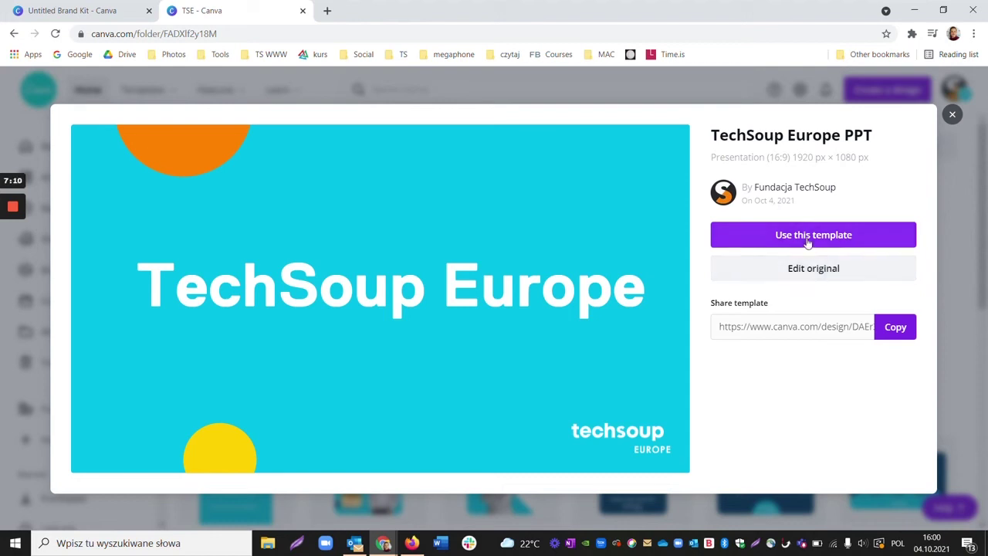
{"action": "left_click", "coordinate": [808, 244]}
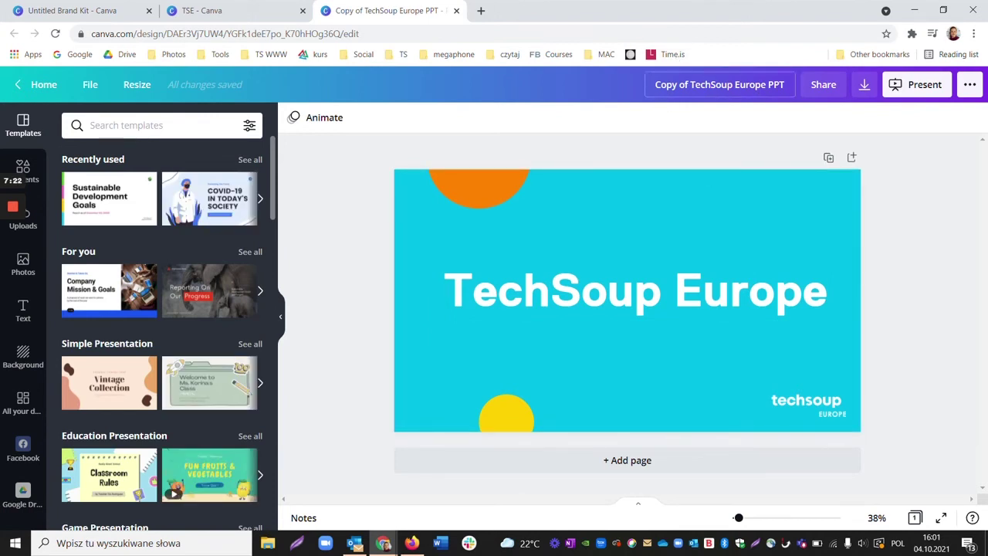
Reopen the original template for editing and duplicate its slide into a second page
{"action": "left_click", "coordinate": [258, 13]}
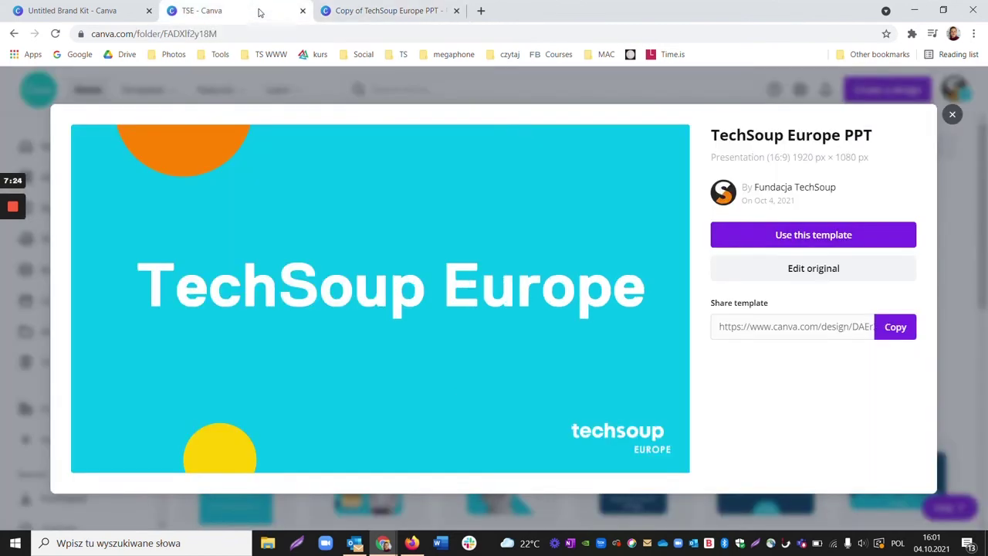
{"action": "left_click", "coordinate": [831, 271]}
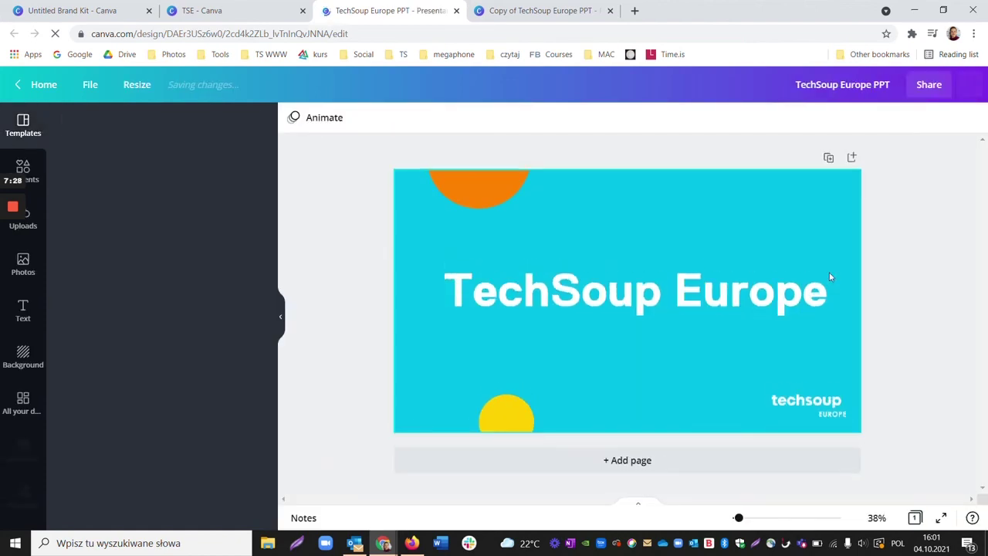
{"action": "left_click", "coordinate": [828, 158]}
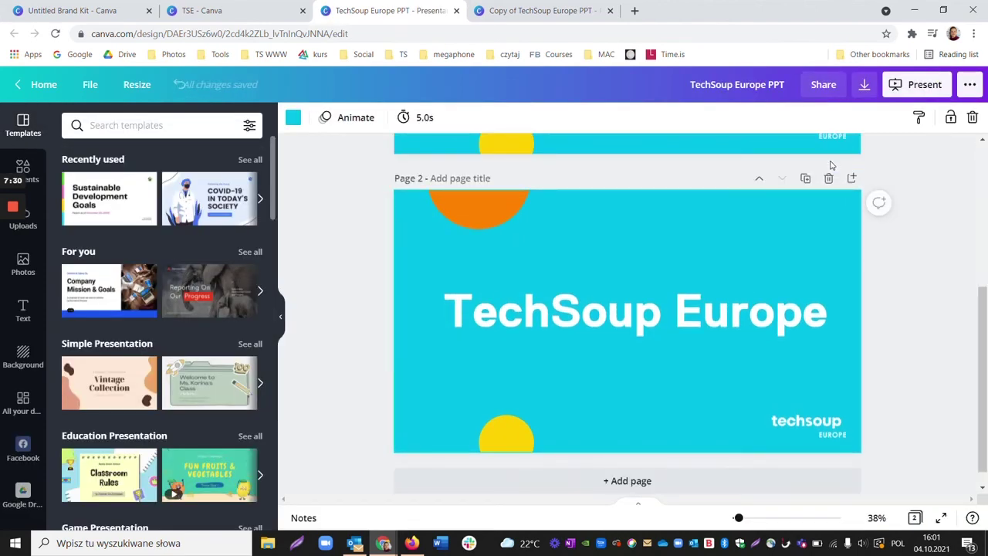
Enlarge page 2's orange circle behind the title and narrow the title onto two lines
{"action": "left_click_drag", "start_coordinate": [498, 216], "coordinate": [635, 355]}
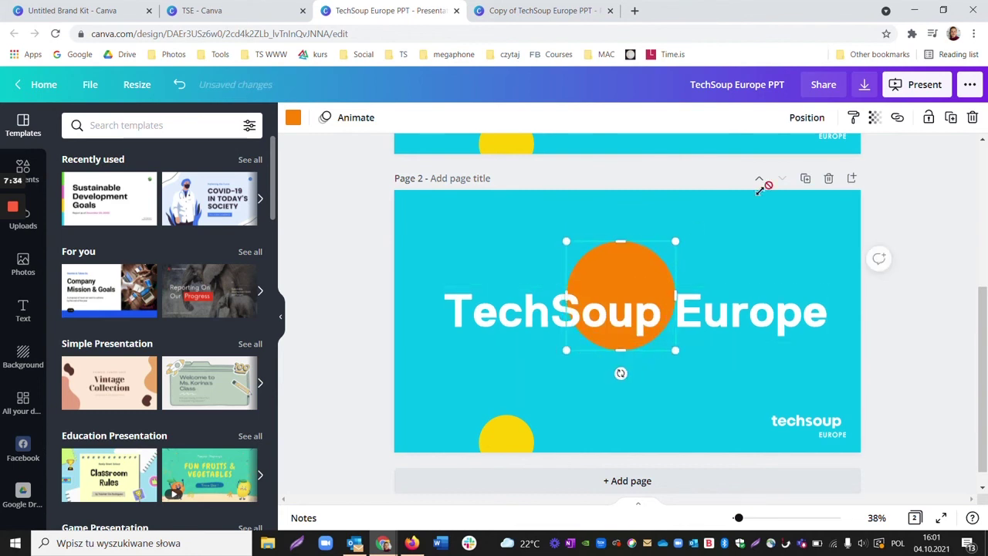
{"action": "left_click_drag", "start_coordinate": [761, 188], "coordinate": [755, 189]}
{"action": "left_click_drag", "start_coordinate": [680, 288], "coordinate": [652, 313]}
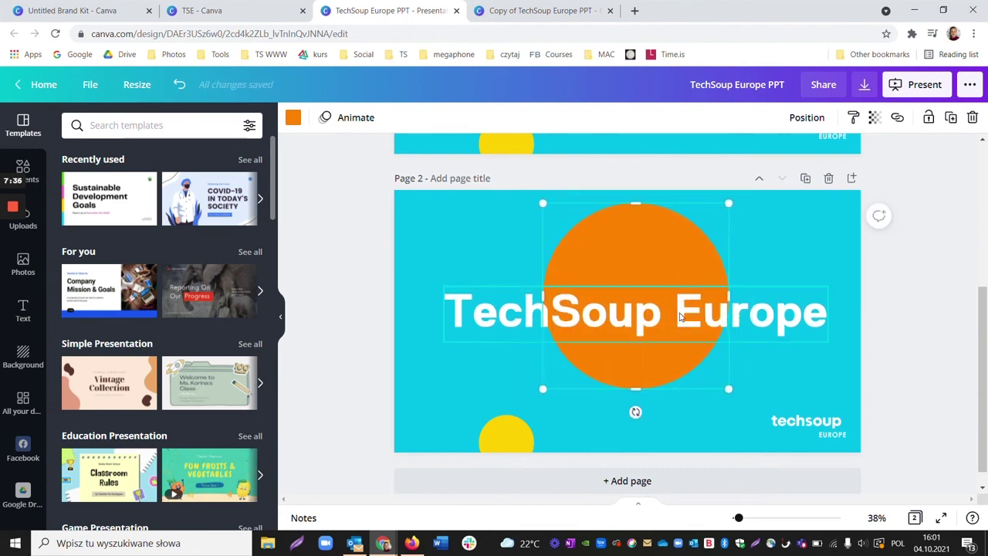
{"action": "left_click", "coordinate": [681, 317]}
{"action": "left_click_drag", "start_coordinate": [828, 311], "coordinate": [751, 346]}
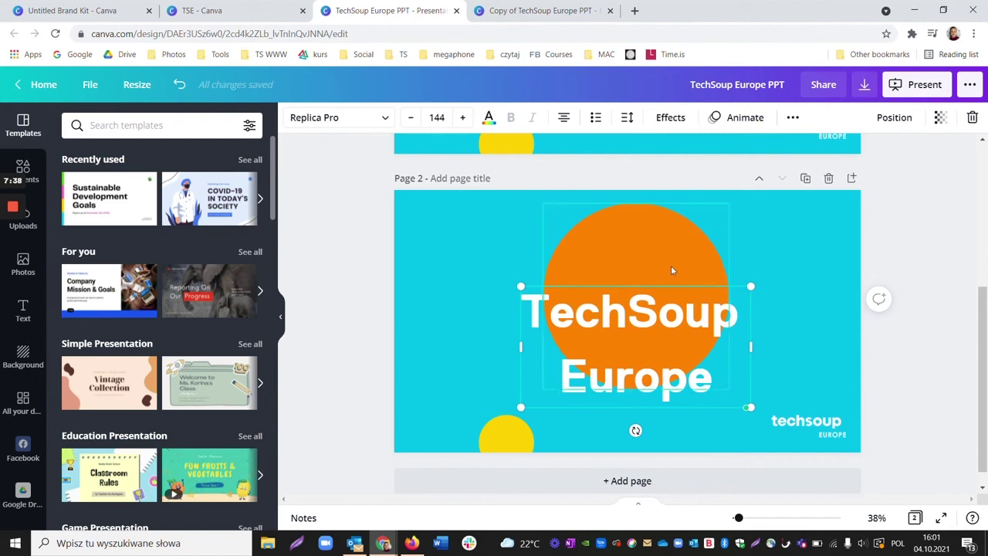
{"action": "left_click_drag", "start_coordinate": [653, 284], "coordinate": [633, 252]}
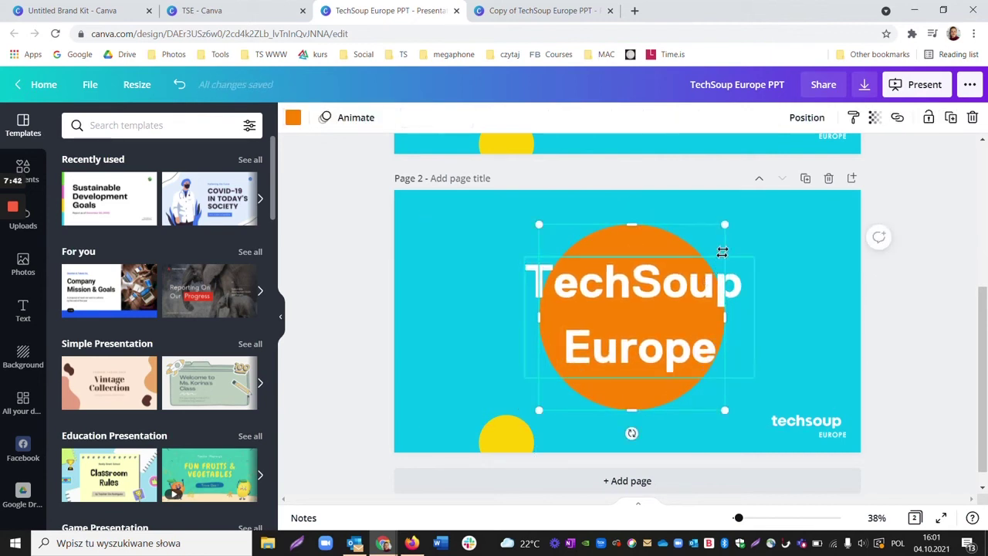
{"action": "left_click_drag", "start_coordinate": [726, 224], "coordinate": [683, 235]}
Shrink the TechSoup Europe title to size 118 and recentre it on the circle
{"action": "left_click", "coordinate": [653, 266]}
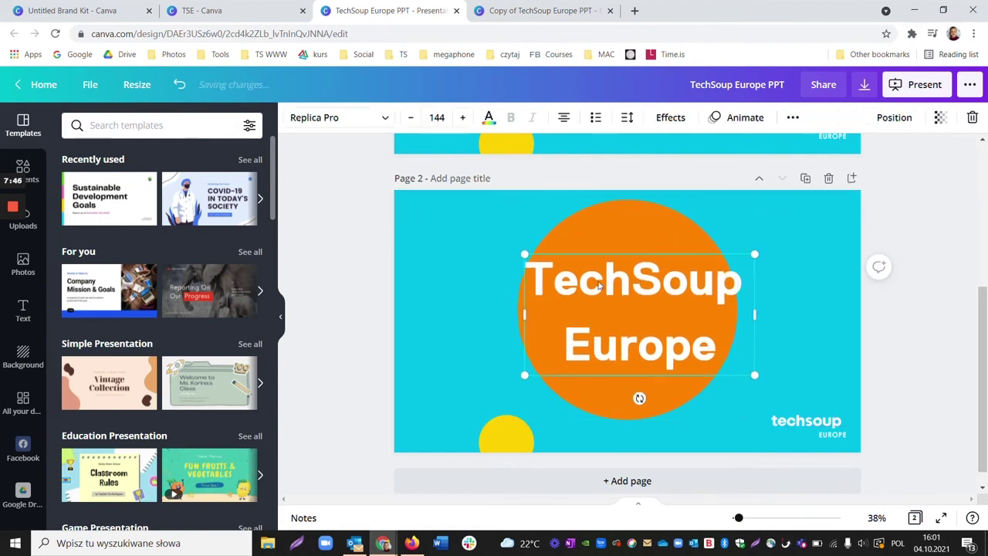
{"action": "left_click", "coordinate": [745, 369]}
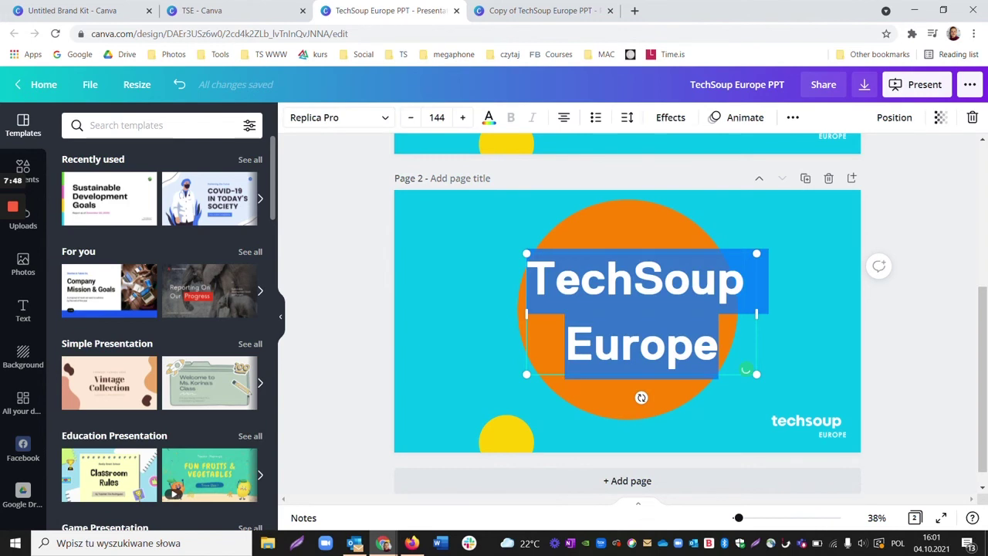
{"action": "left_click", "coordinate": [412, 118]}
{"action": "left_click", "coordinate": [412, 118]}
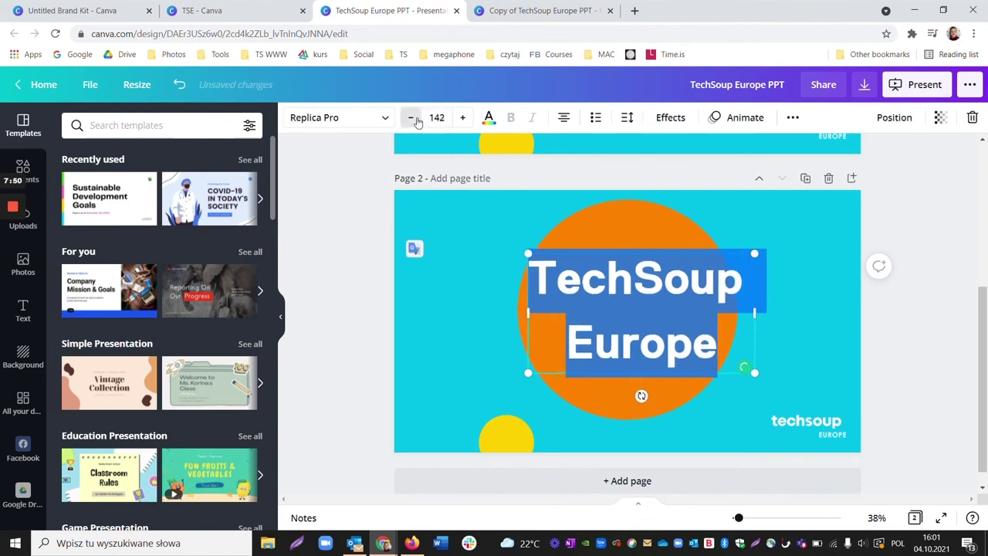
{"action": "left_click", "coordinate": [411, 118]}
{"action": "left_click", "coordinate": [412, 119]}
{"action": "left_click", "coordinate": [411, 118]}
{"action": "left_click", "coordinate": [411, 118]}
{"action": "left_click", "coordinate": [414, 119]}
{"action": "left_click", "coordinate": [413, 119]}
{"action": "left_click", "coordinate": [413, 119]}
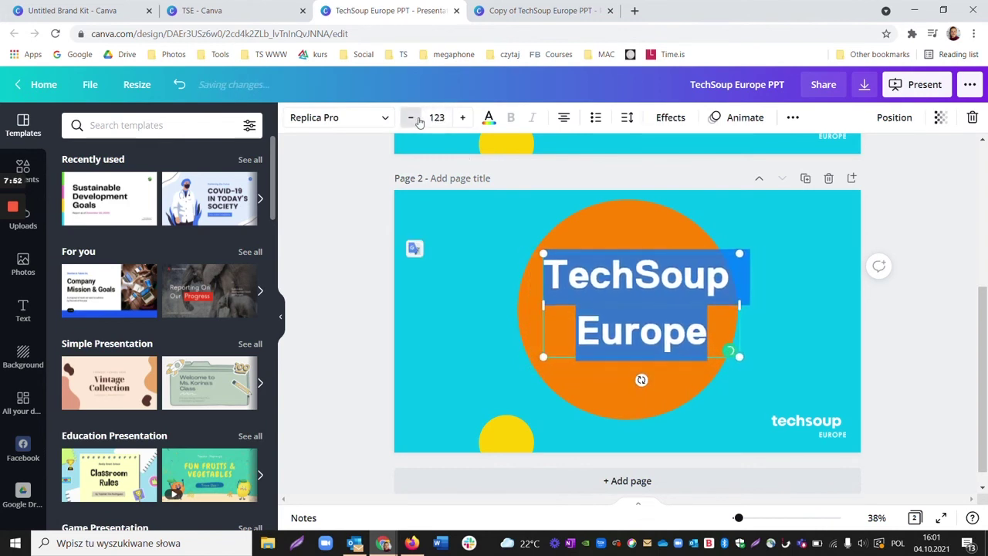
{"action": "left_click", "coordinate": [413, 118]}
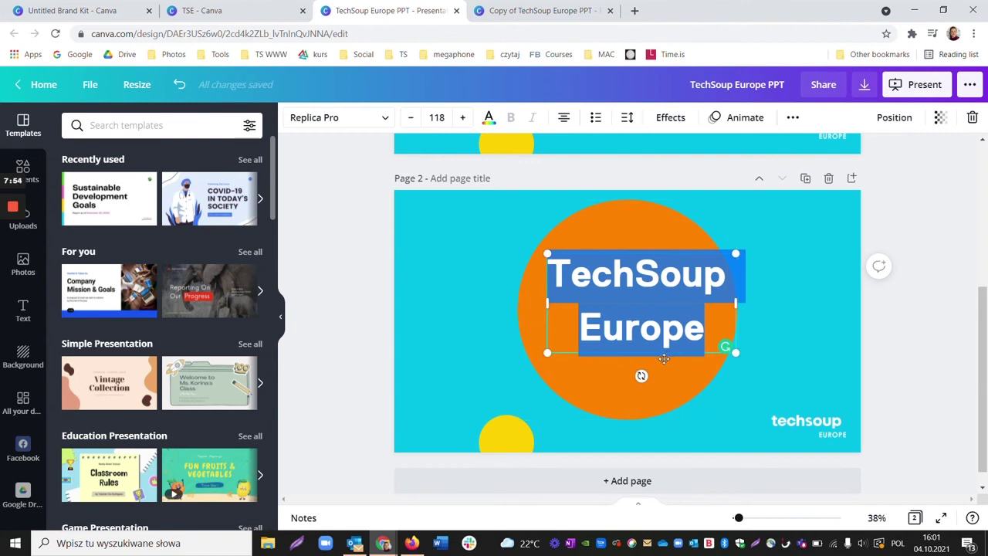
{"action": "left_click_drag", "start_coordinate": [668, 353], "coordinate": [655, 365]}
{"action": "left_click", "coordinate": [872, 299]}
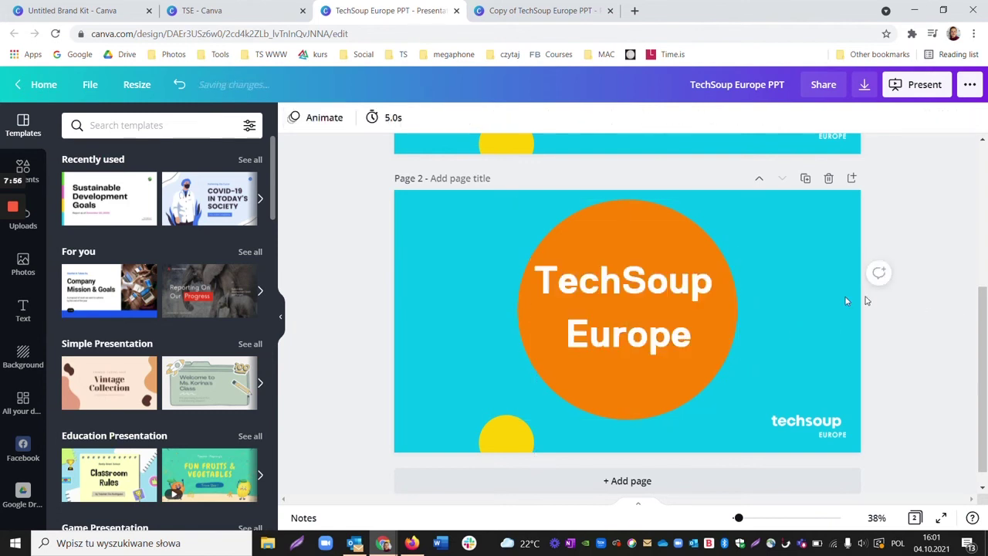
Nudge the title slightly lower and recolour the bottom yellow semicircle dark navy
{"action": "left_click_drag", "start_coordinate": [653, 294], "coordinate": [624, 312]}
{"action": "left_click", "coordinate": [503, 433]}
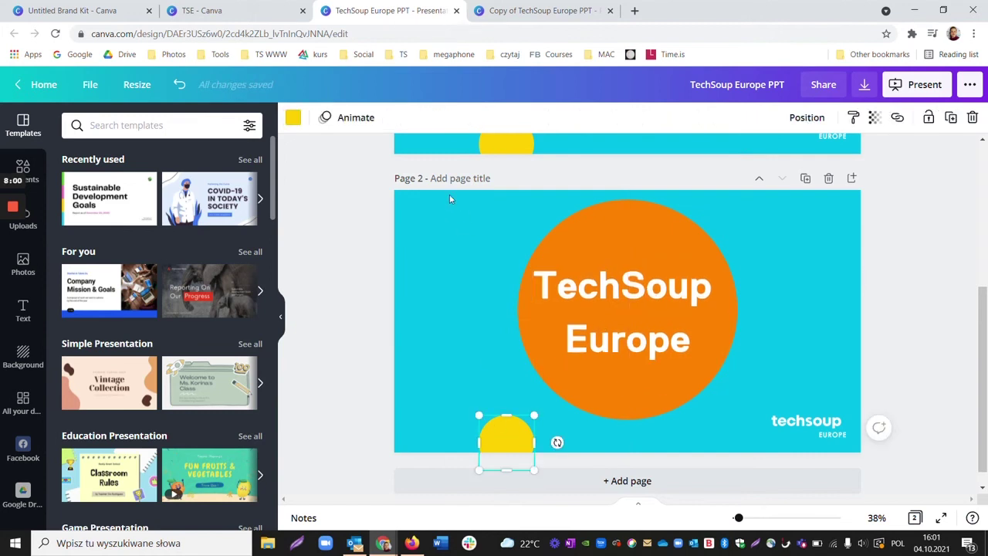
{"action": "left_click", "coordinate": [292, 118]}
{"action": "left_click", "coordinate": [213, 286]}
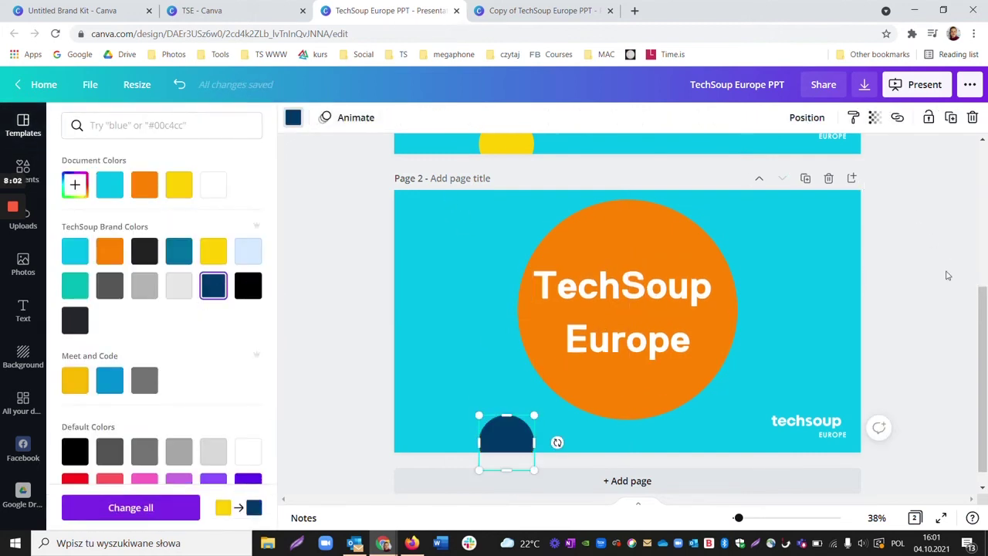
{"action": "left_click", "coordinate": [929, 244]}
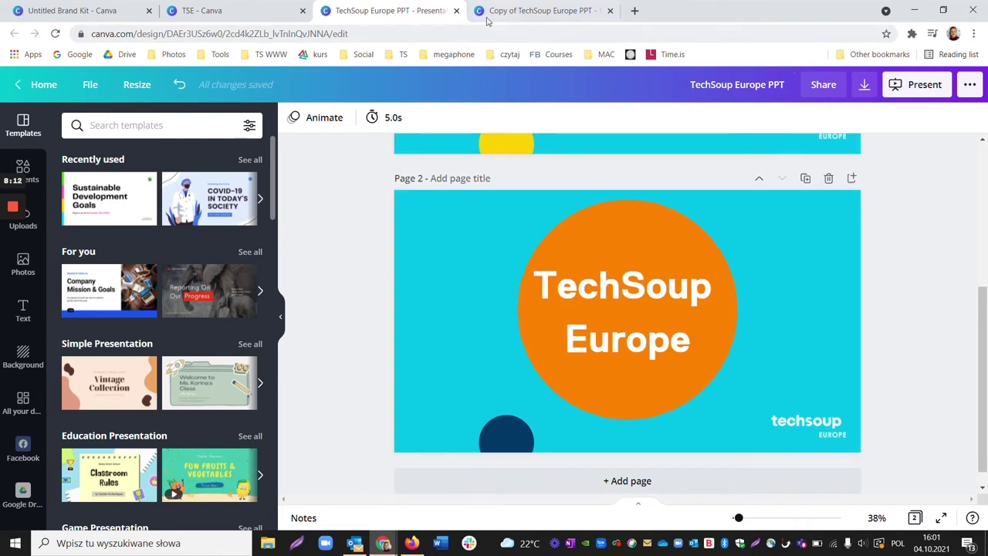
Close the template editor and start a new design from the TechSoup Europe PPT template
{"action": "left_click", "coordinate": [457, 10]}
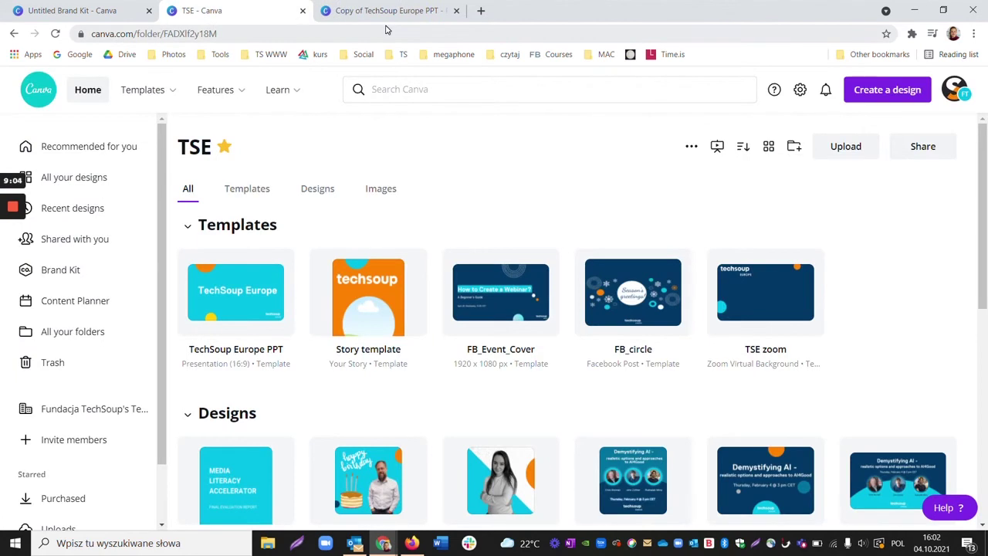
{"action": "mouse_move", "coordinate": [223, 90]}
{"action": "left_click", "coordinate": [239, 309]}
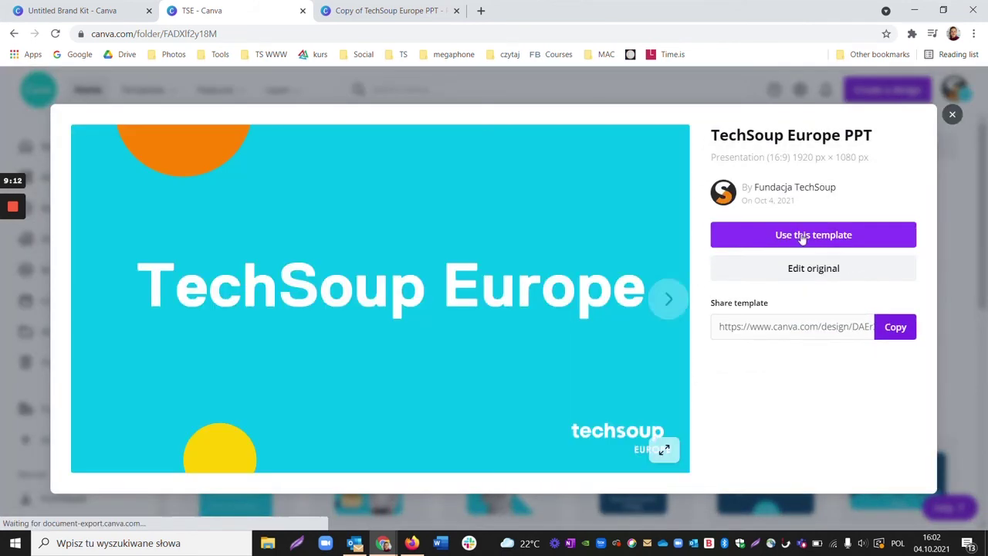
{"action": "left_click", "coordinate": [803, 238]}
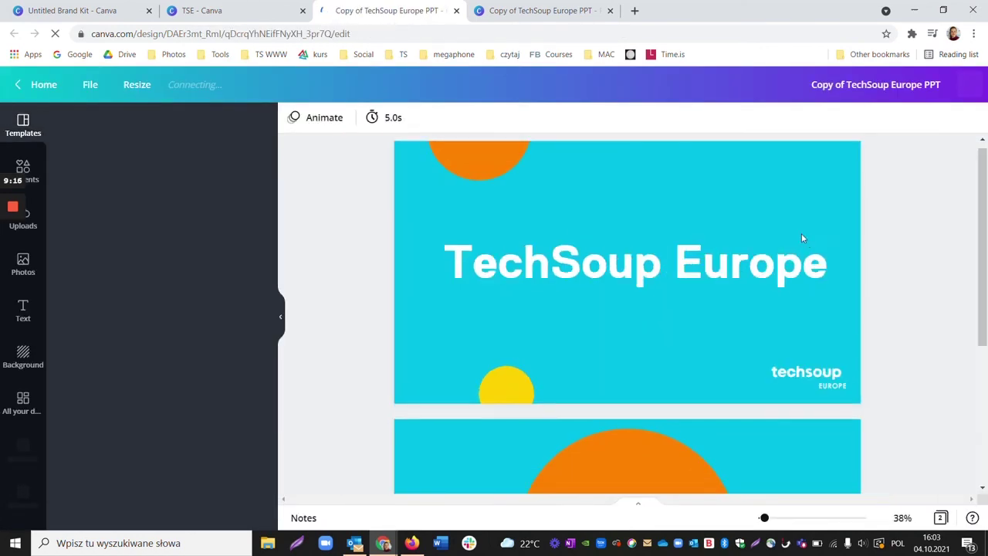
Scroll through both slides of the new copy to check them
{"action": "scroll", "coordinate": [913, 263], "scroll_direction": "down", "scroll_amount": 4}
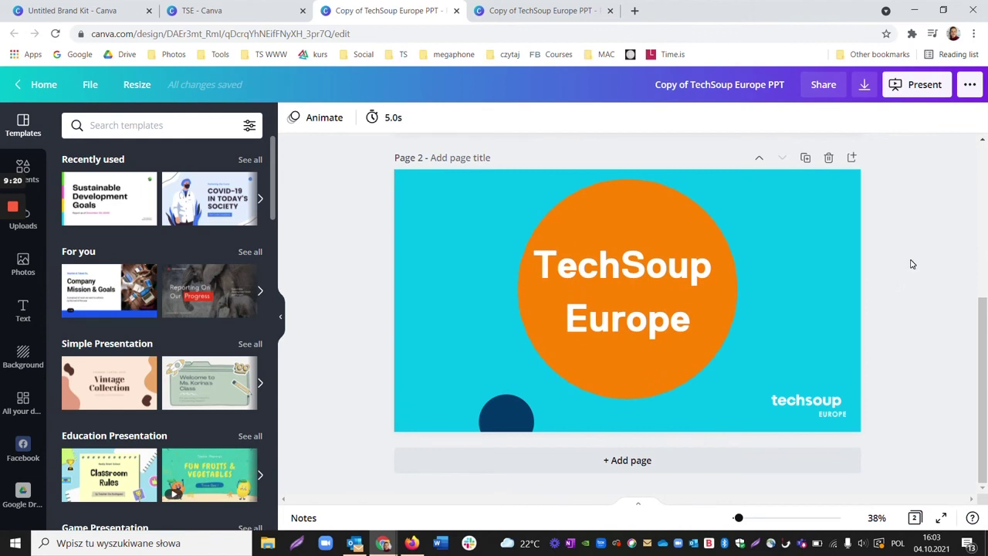
{"action": "scroll", "coordinate": [850, 260], "scroll_direction": "up", "scroll_amount": 4}
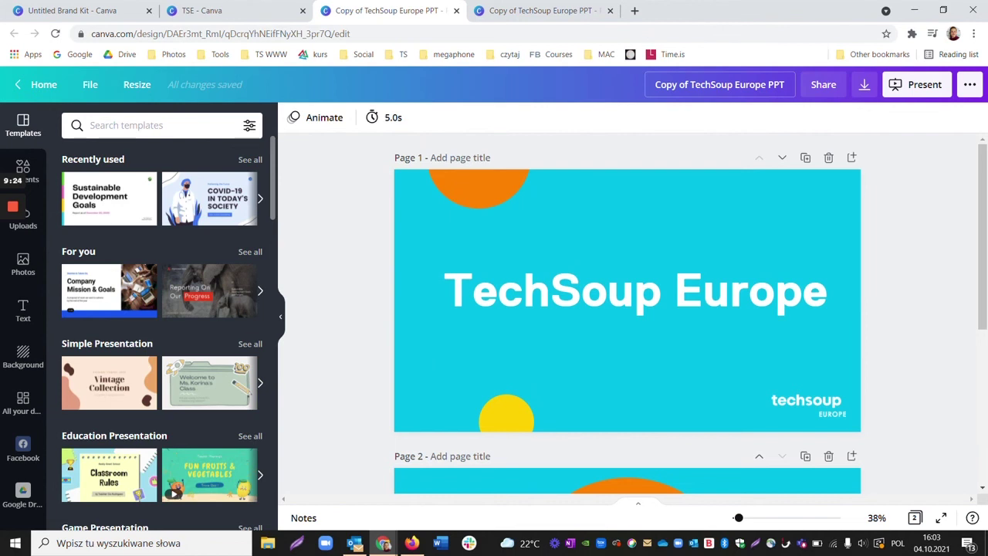
{"action": "scroll", "coordinate": [907, 287], "scroll_direction": "down", "scroll_amount": 4}
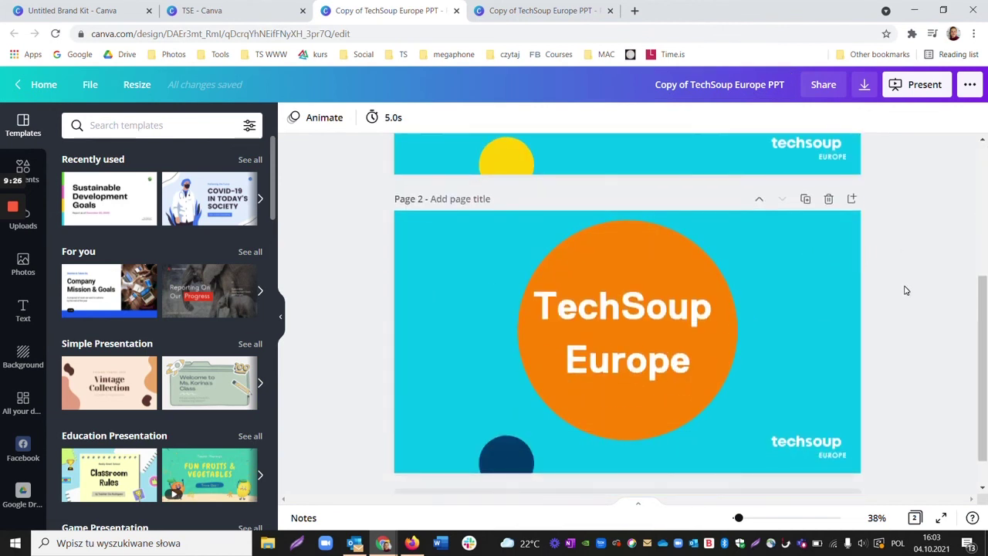
{"action": "scroll", "coordinate": [911, 274], "scroll_direction": "up", "scroll_amount": 4}
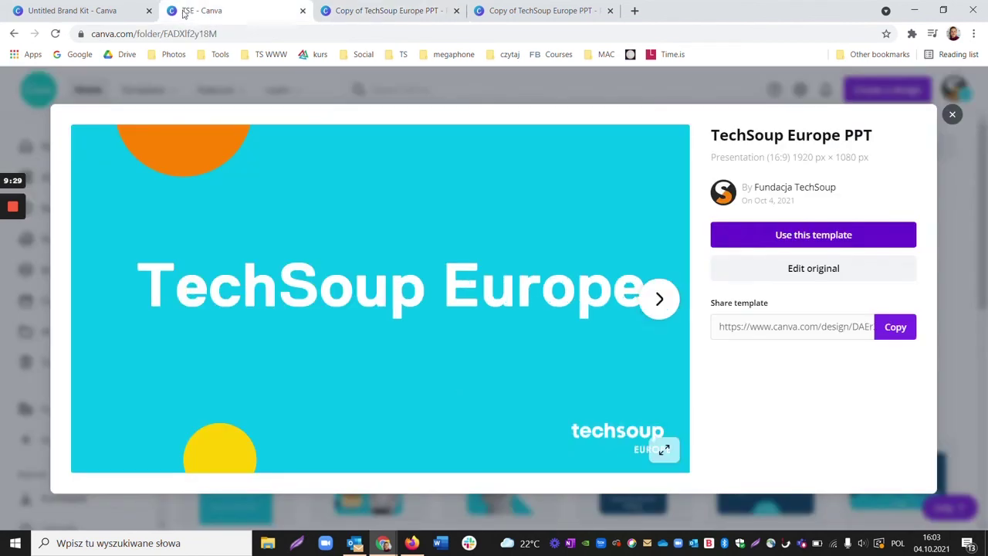
Return to the TSE folder tab, close the template preview and show All your designs
{"action": "left_click", "coordinate": [199, 10]}
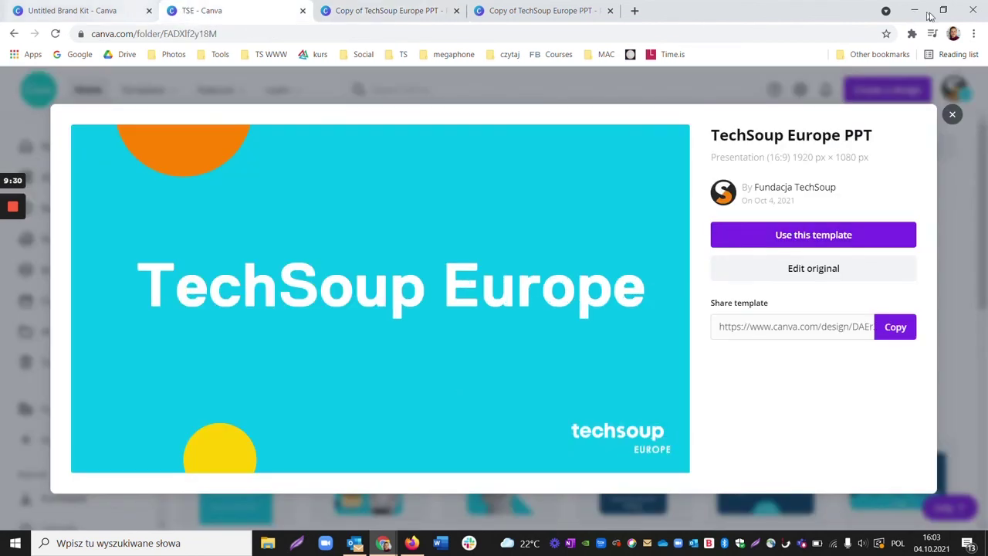
{"action": "left_click", "coordinate": [953, 114]}
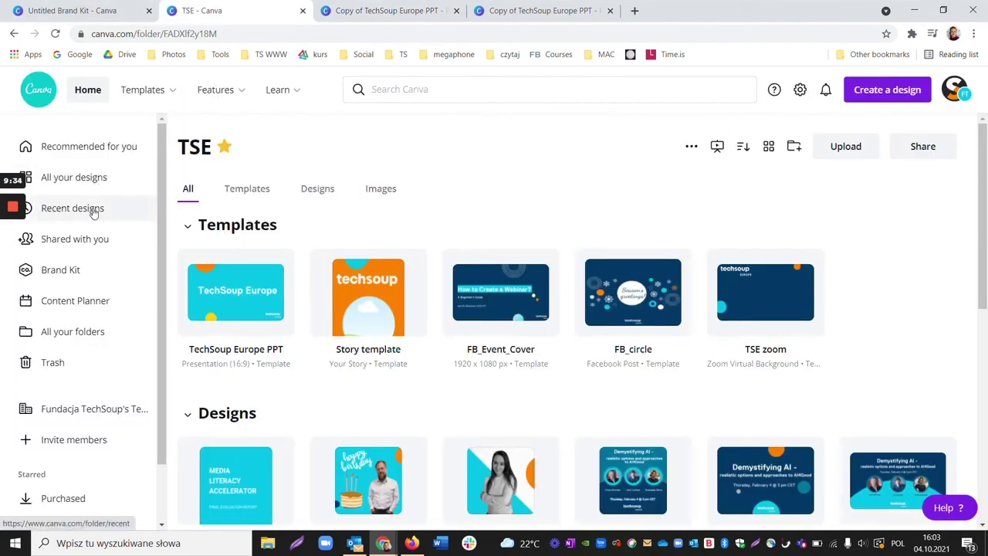
{"action": "left_click", "coordinate": [93, 183]}
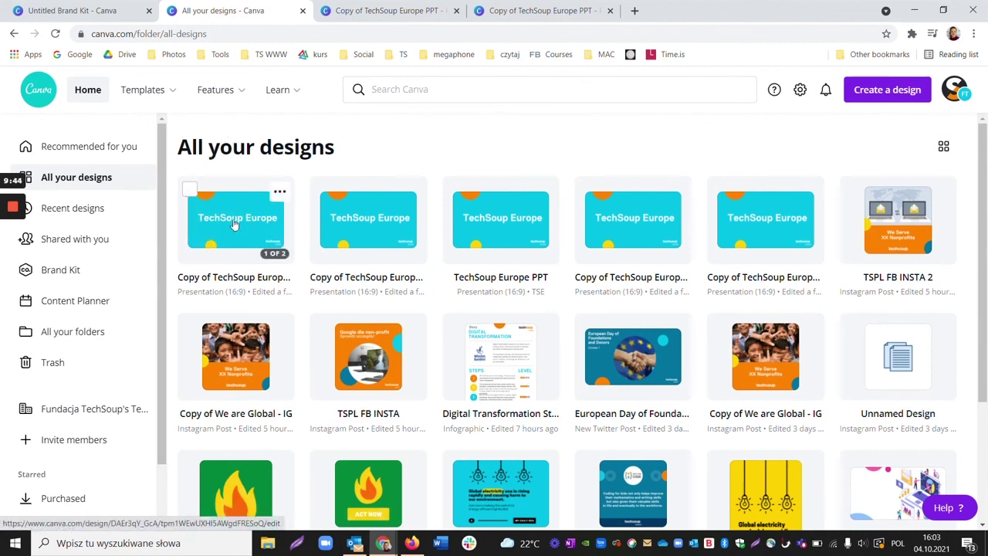
{"action": "mouse_move", "coordinate": [15, 352]}
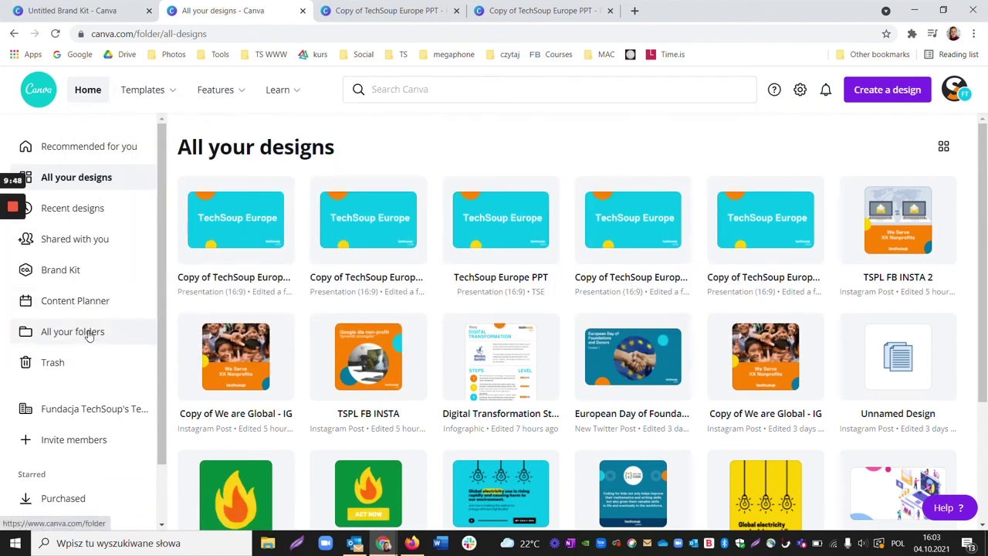
Browse the Instagram folder and its subfolders, then return to All your folders
{"action": "left_click", "coordinate": [90, 333]}
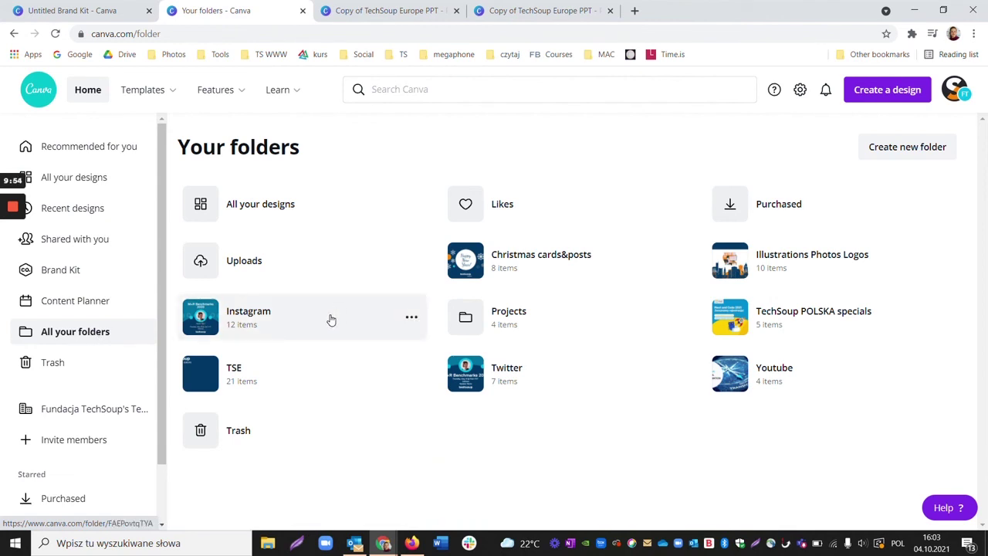
{"action": "left_click", "coordinate": [273, 316]}
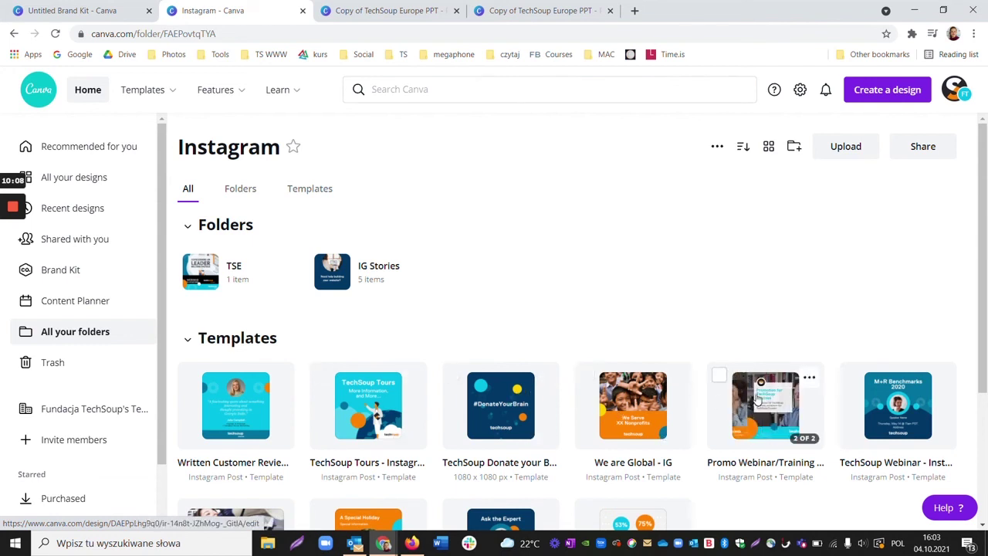
{"action": "scroll", "coordinate": [896, 349], "scroll_direction": "down", "scroll_amount": 1}
{"action": "scroll", "coordinate": [899, 347], "scroll_direction": "down", "scroll_amount": 3}
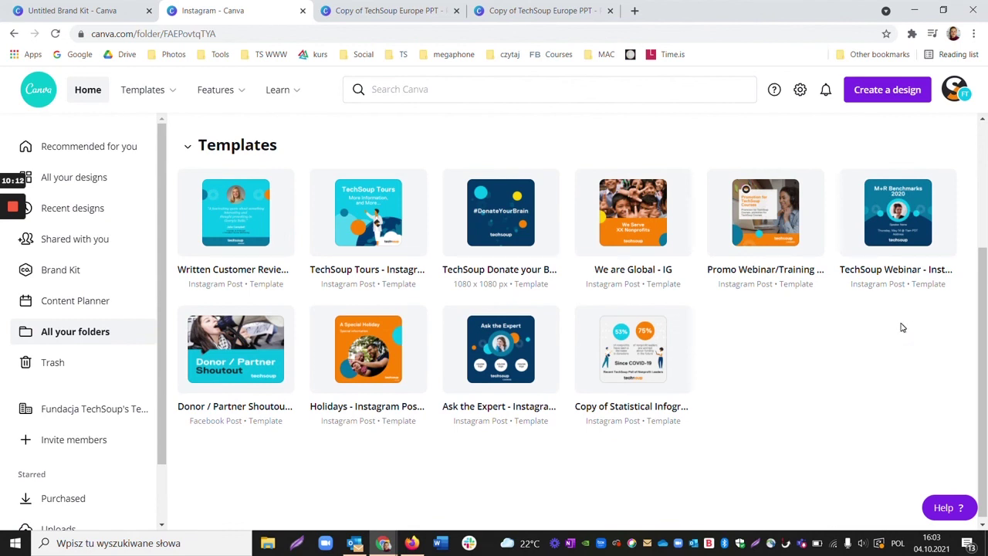
{"action": "scroll", "coordinate": [901, 327], "scroll_direction": "up", "scroll_amount": 2}
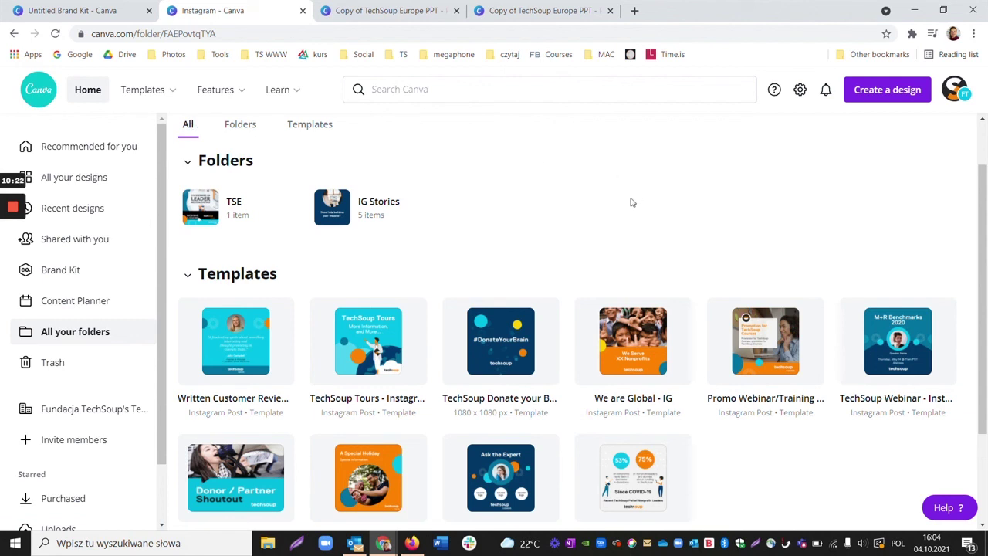
{"action": "left_click", "coordinate": [240, 125]}
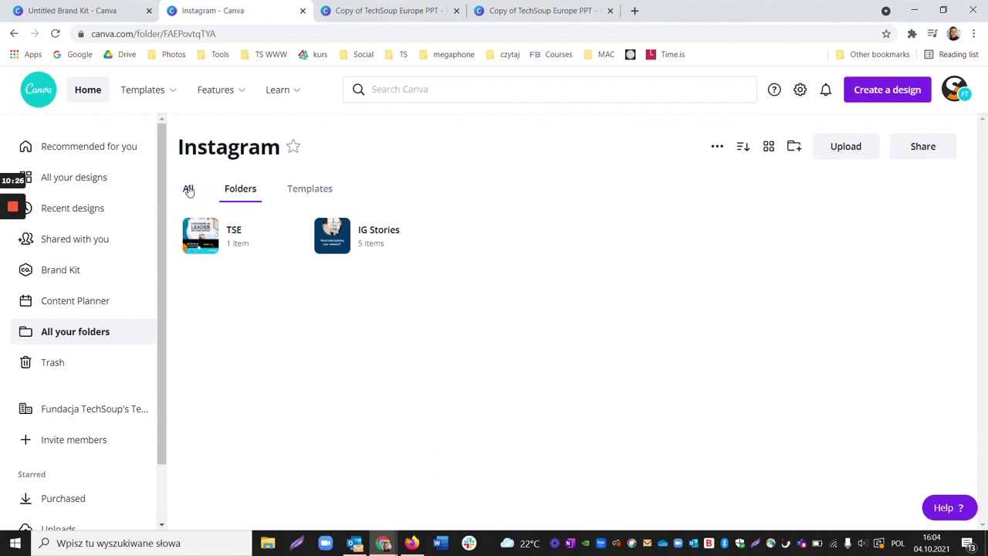
{"action": "left_click", "coordinate": [90, 330]}
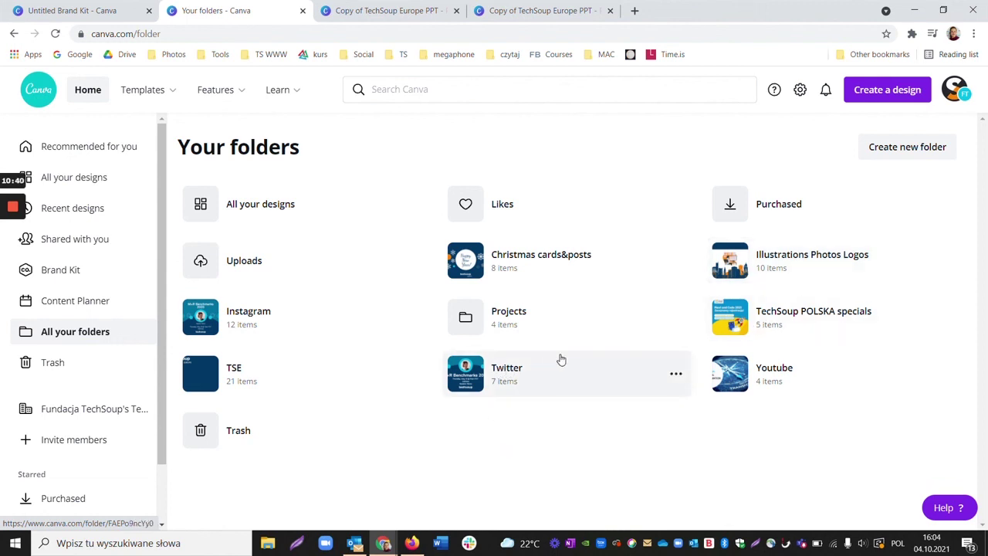
{"action": "left_click", "coordinate": [509, 373]}
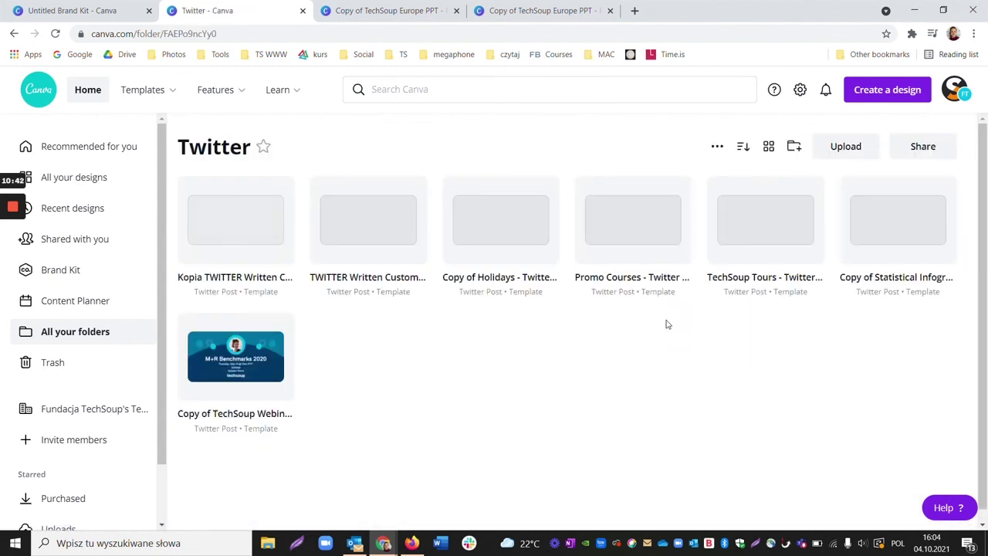